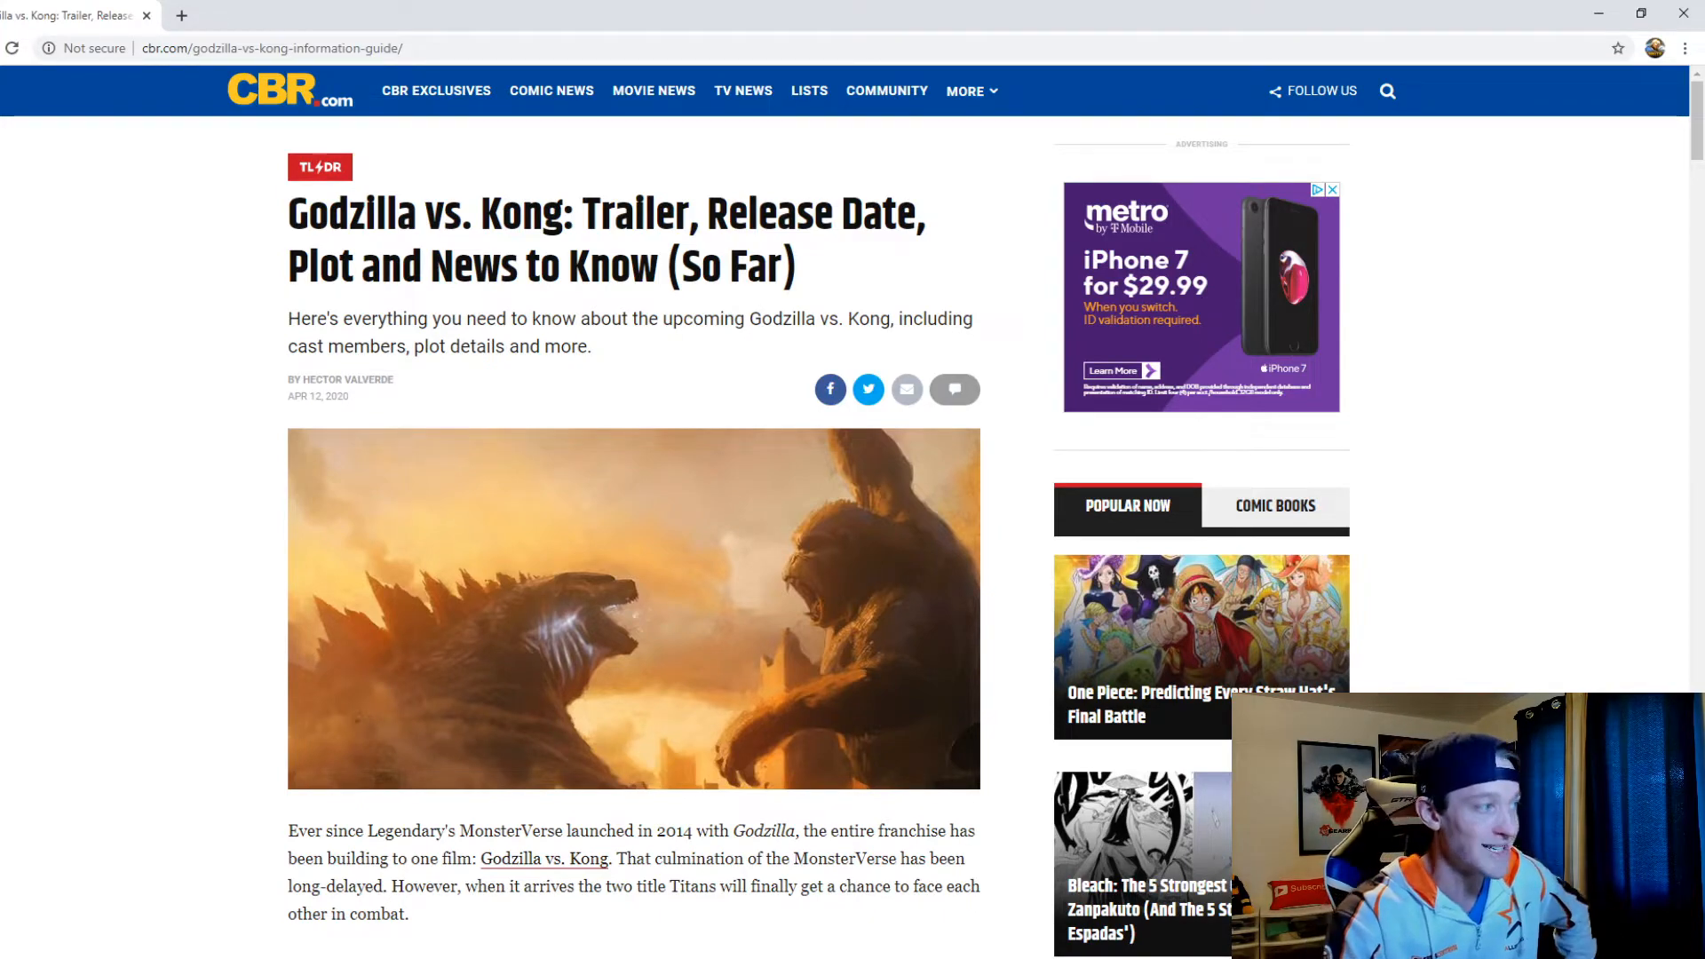
pyautogui.scroll(-2, 853, 533)
pyautogui.scroll(-2, 853, 532)
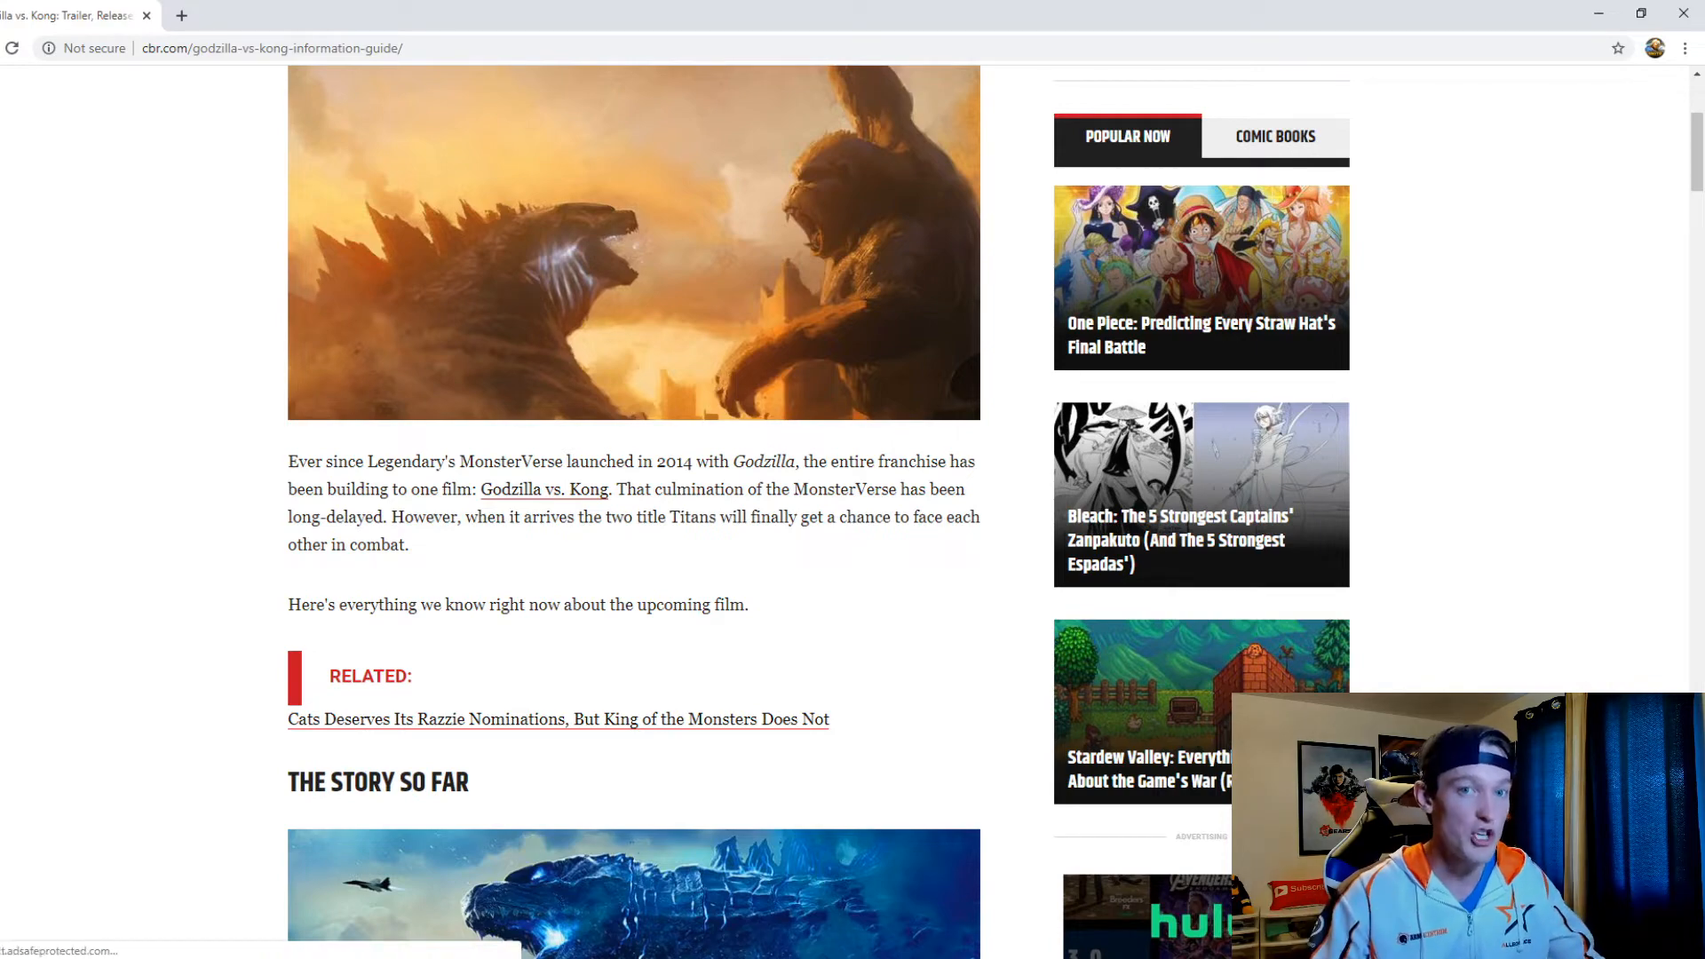
pyautogui.scroll(-3, 633, 532)
pyautogui.scroll(-2, 633, 532)
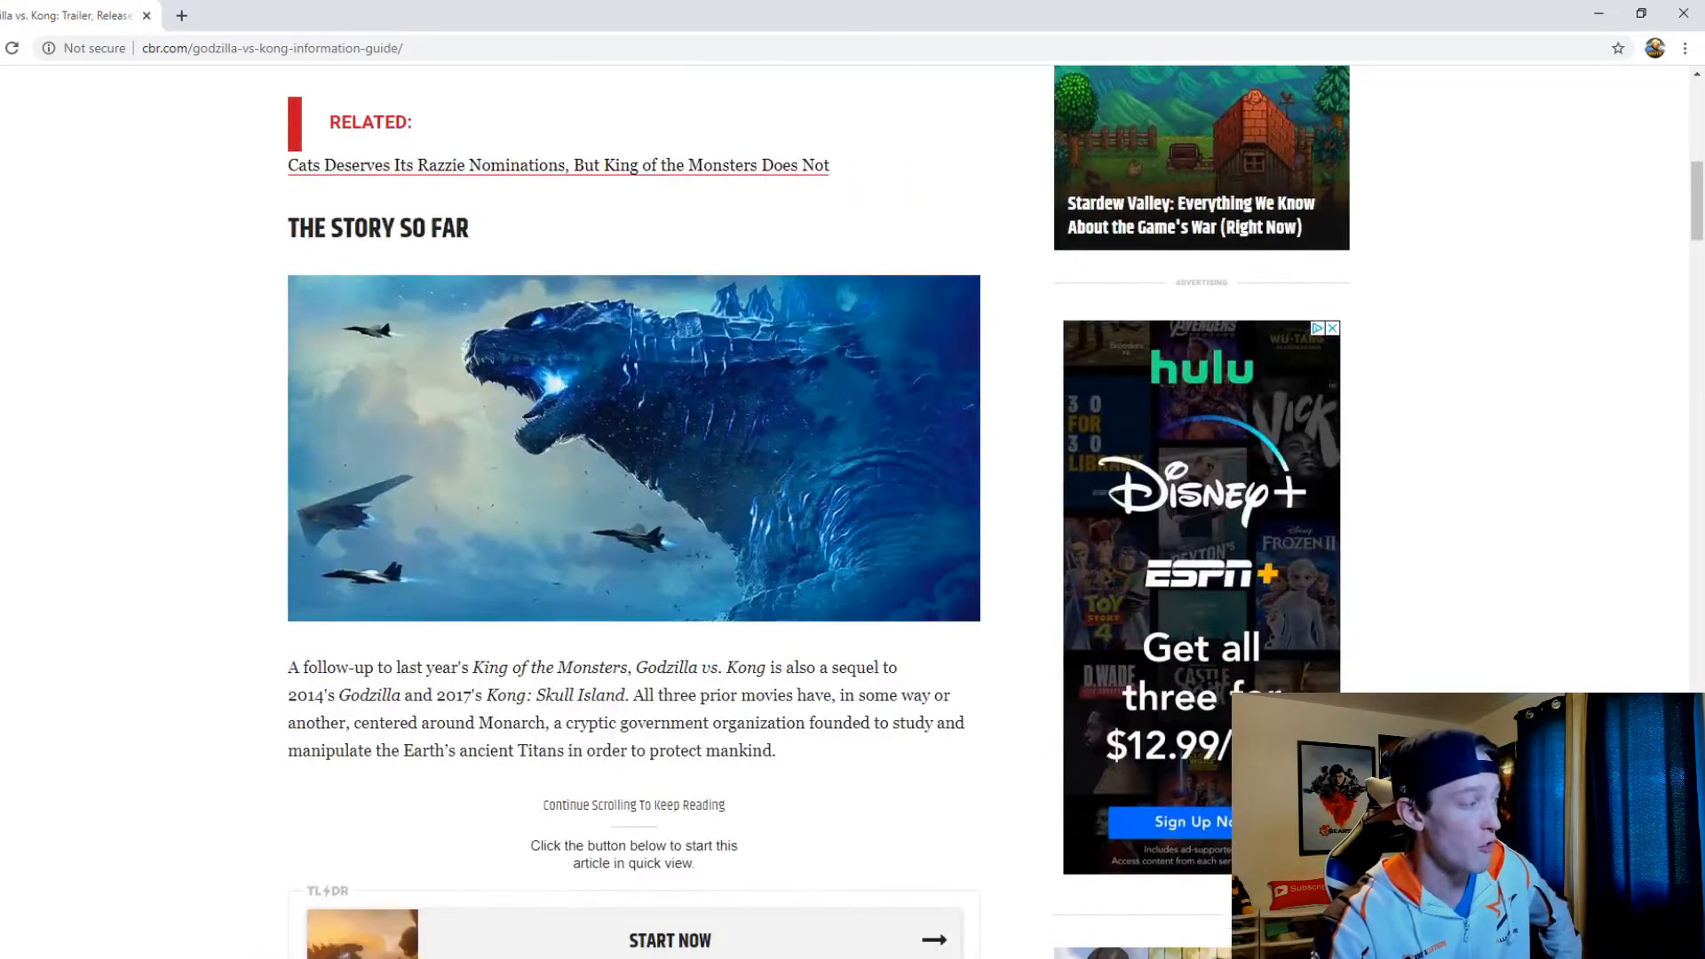
pyautogui.scroll(-1, 633, 533)
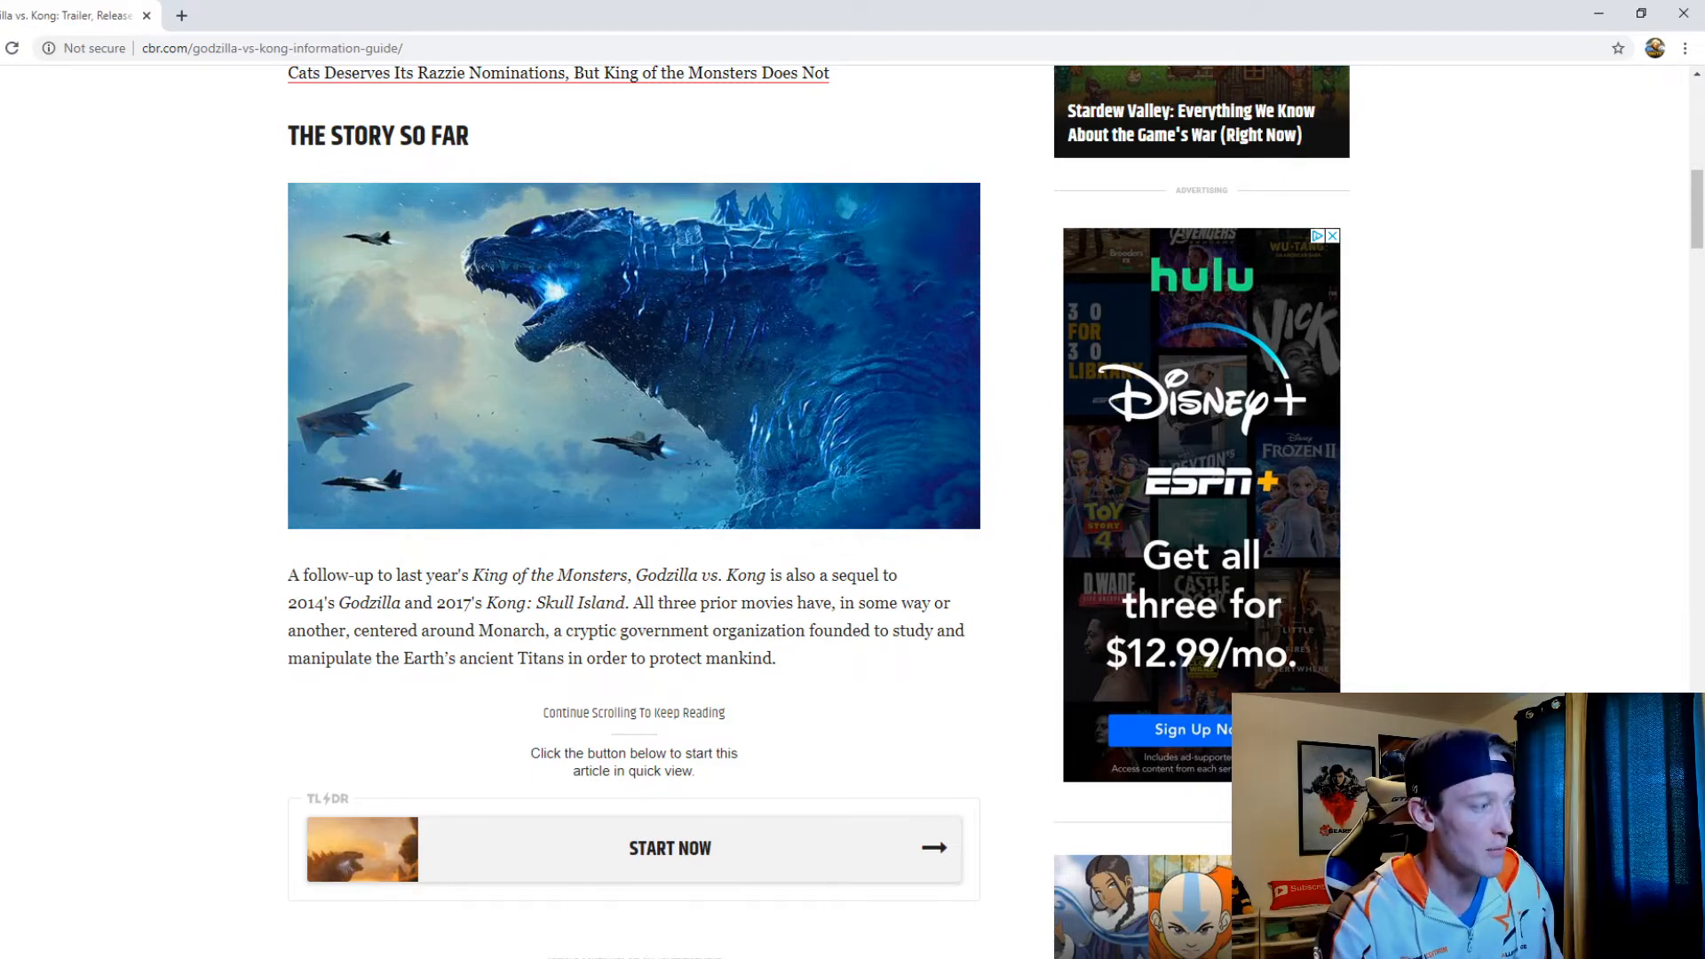
pyautogui.scroll(-5, 632, 534)
pyautogui.scroll(-3, 633, 533)
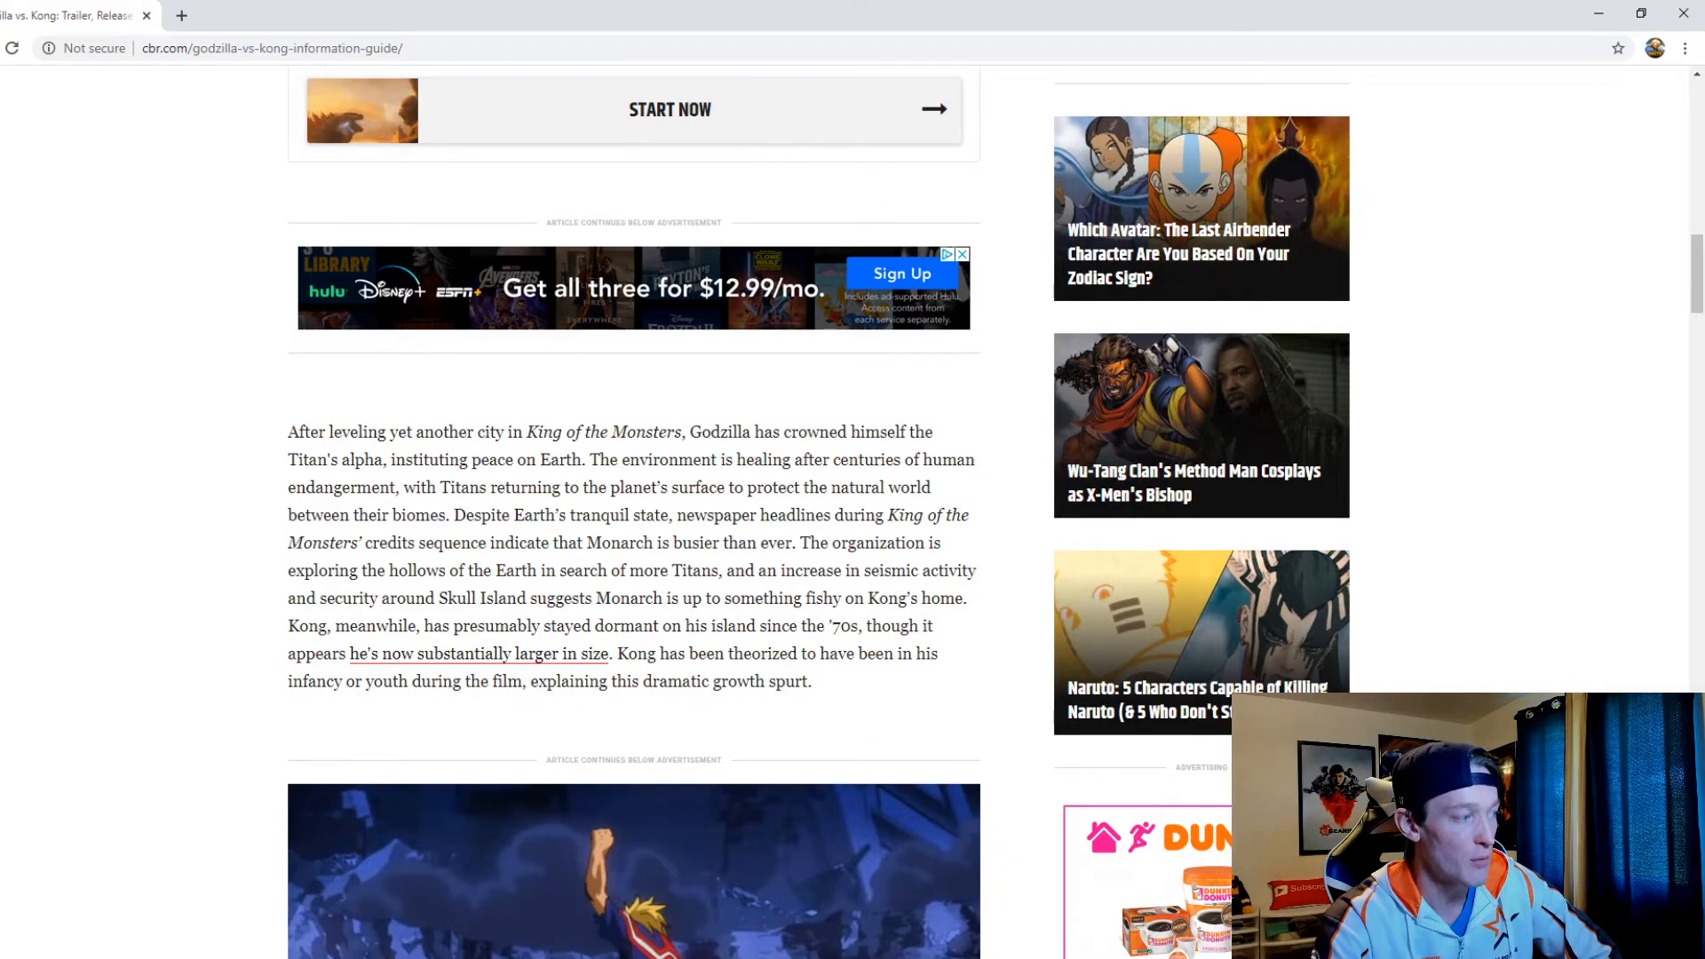
pyautogui.scroll(-3, 633, 533)
pyautogui.scroll(-3, 633, 532)
pyautogui.scroll(-3, 633, 534)
pyautogui.scroll(-3, 633, 533)
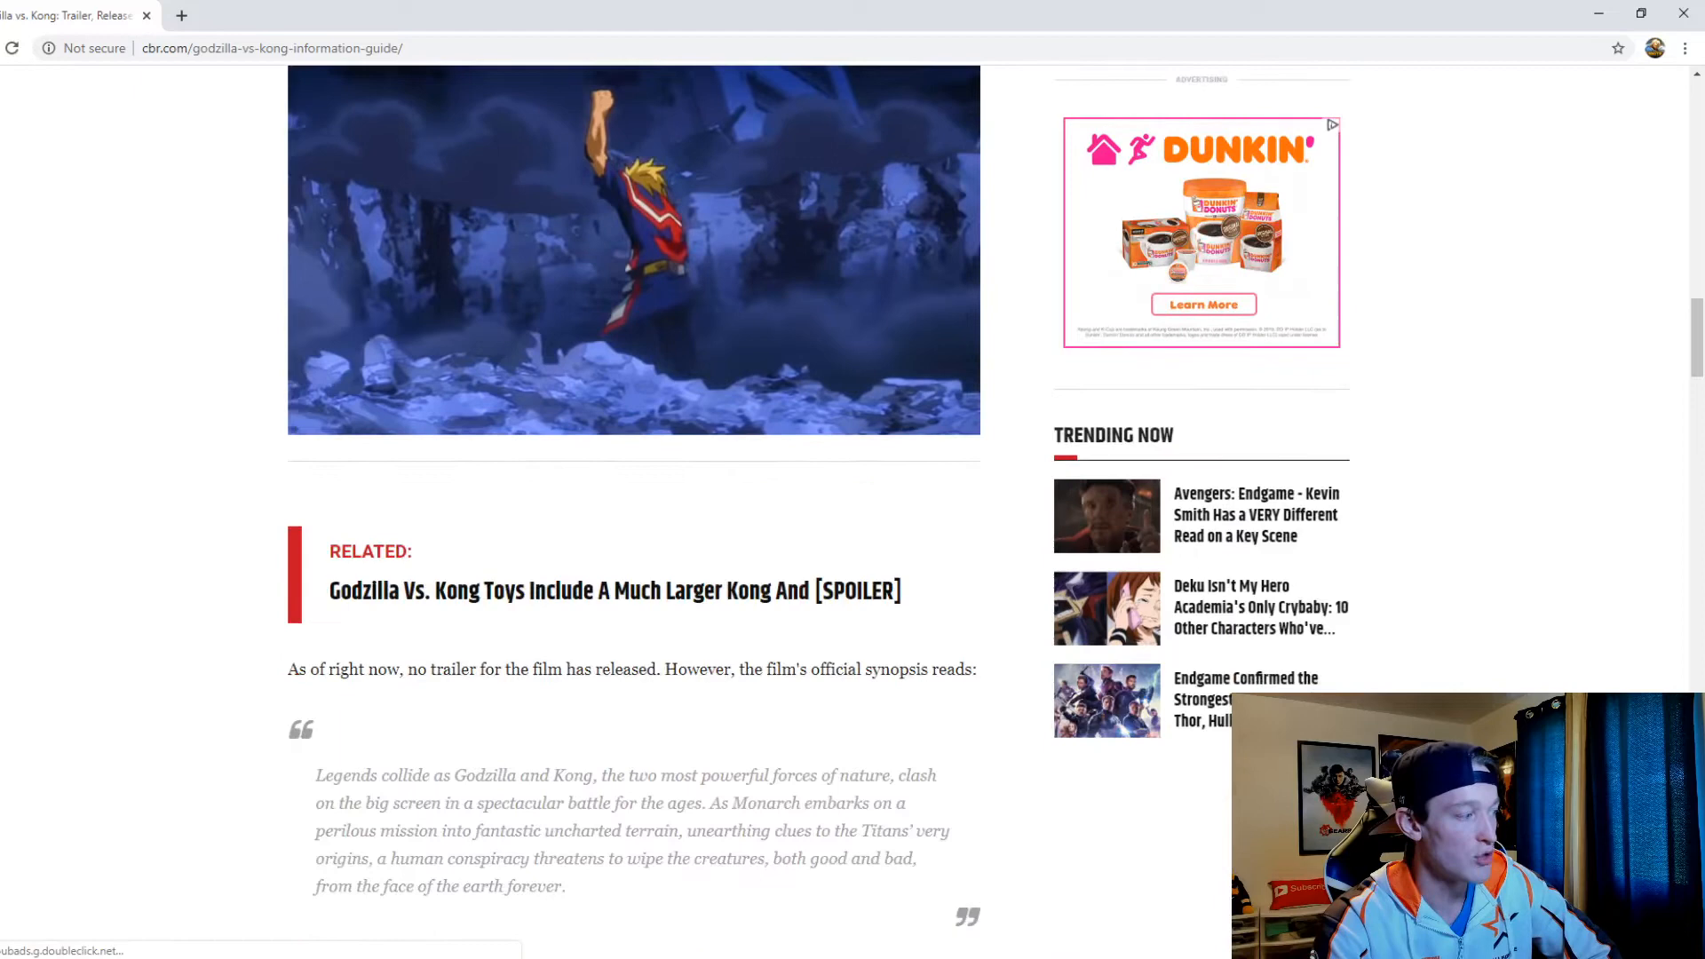
pyautogui.scroll(-3, 633, 533)
pyautogui.scroll(-2, 633, 533)
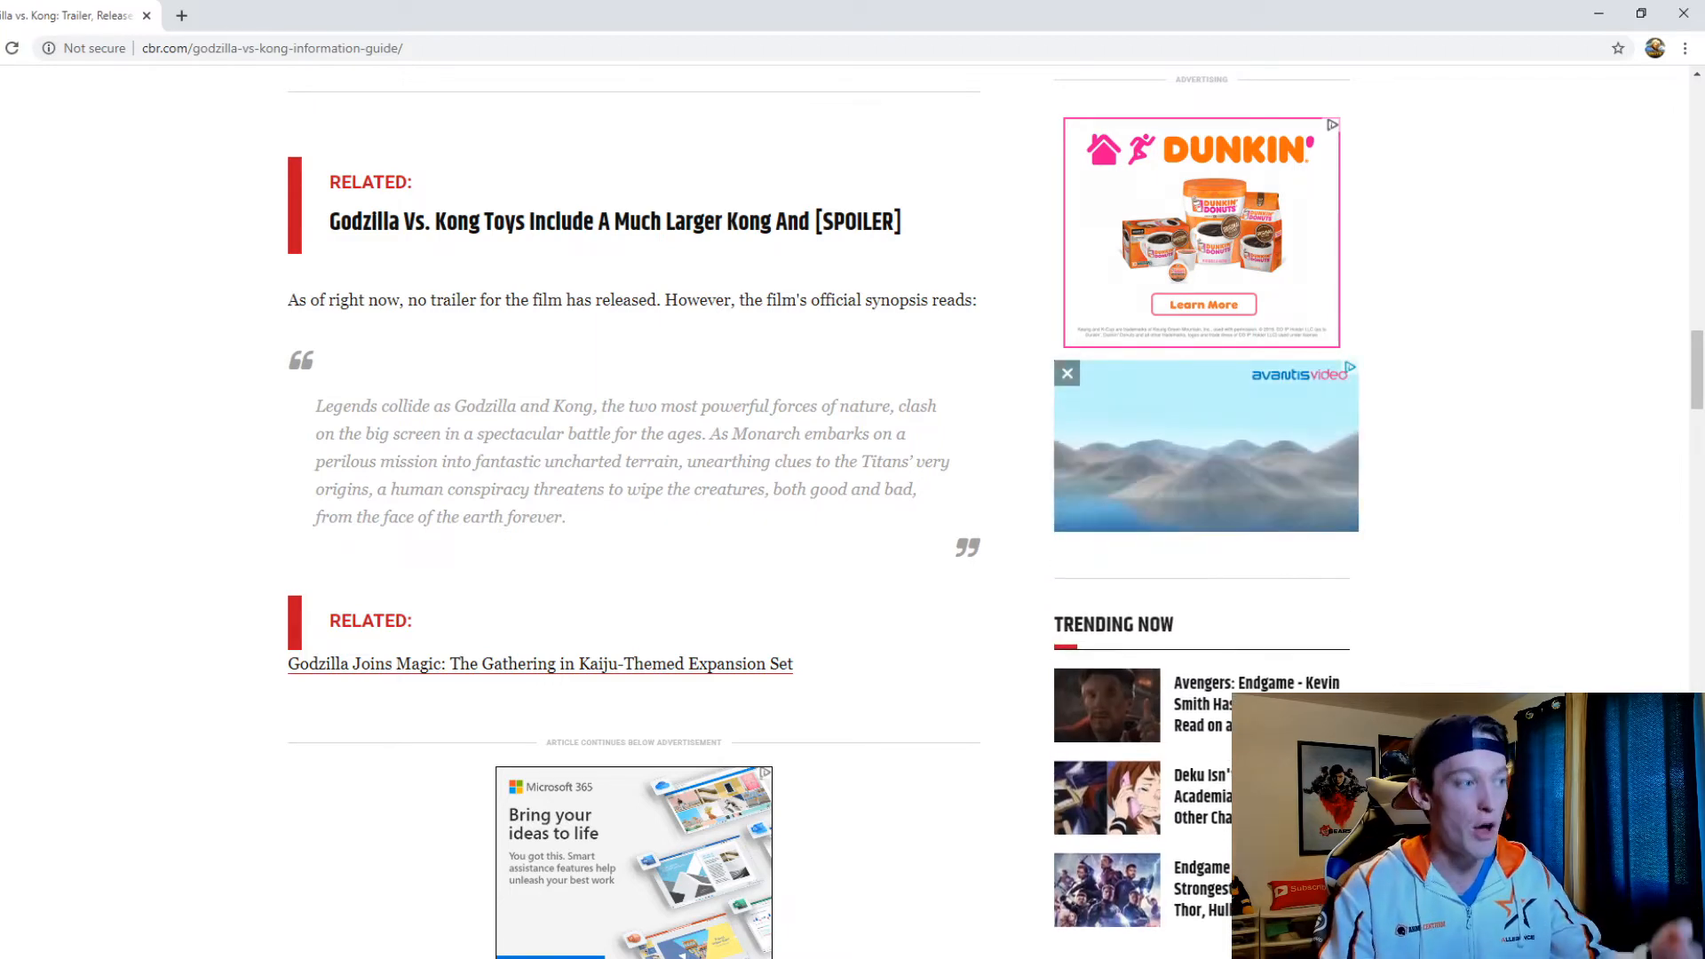
pyautogui.scroll(-5, 635, 533)
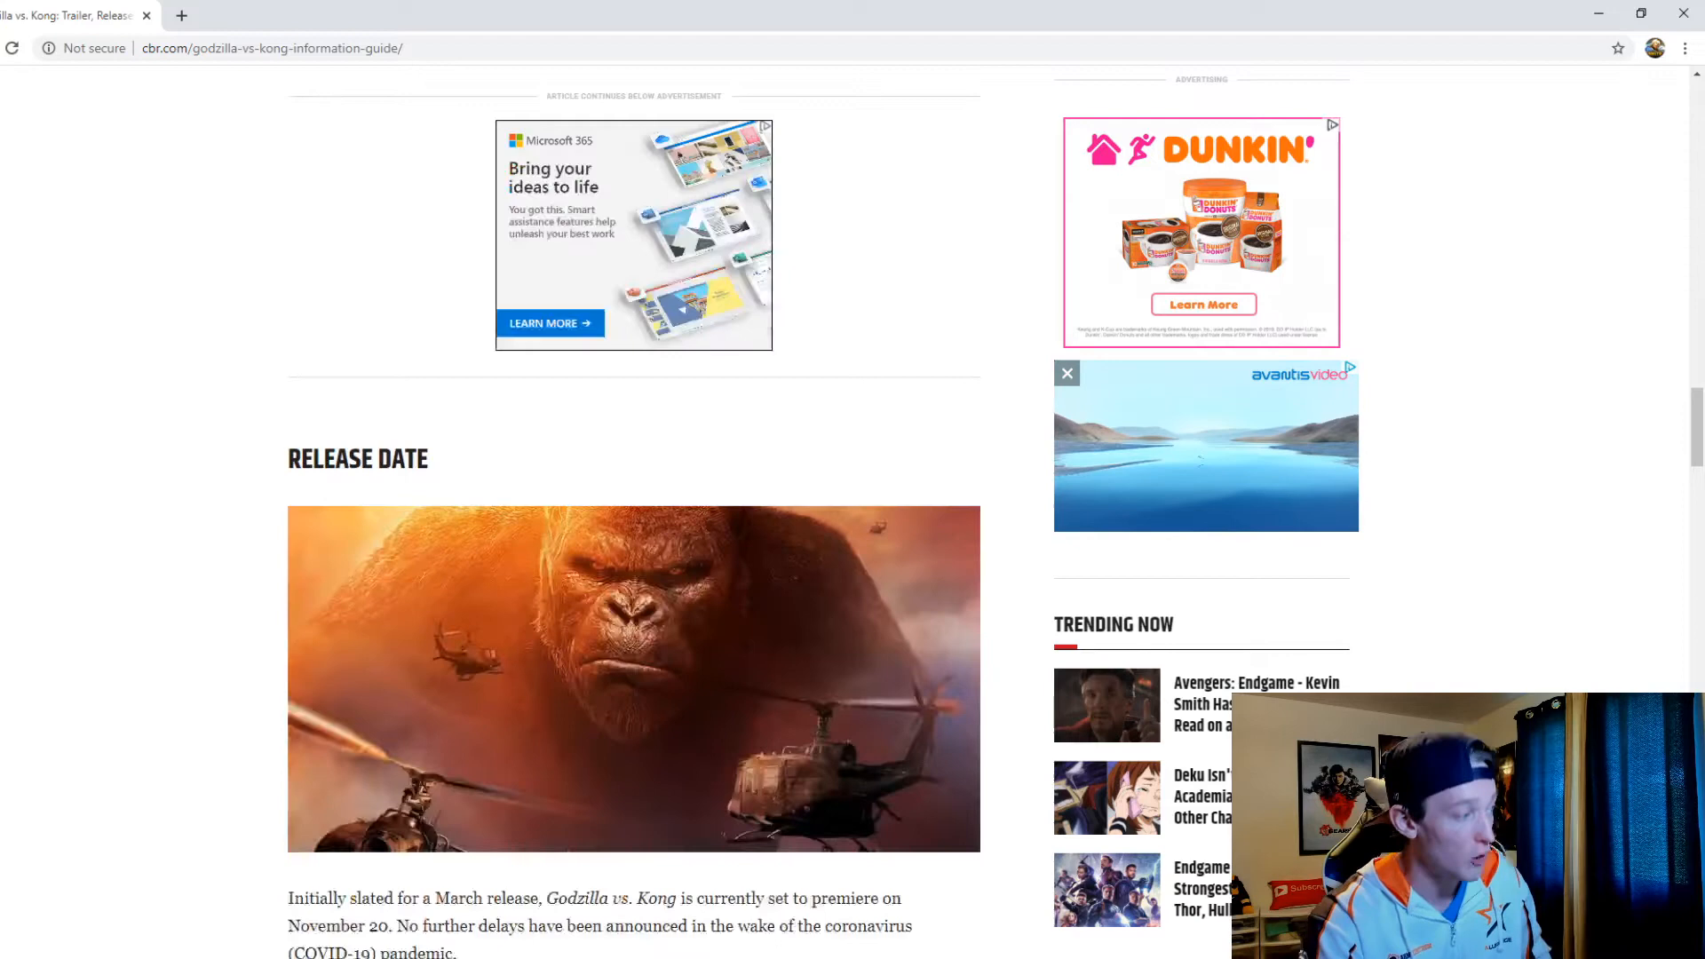
pyautogui.scroll(-4, 635, 532)
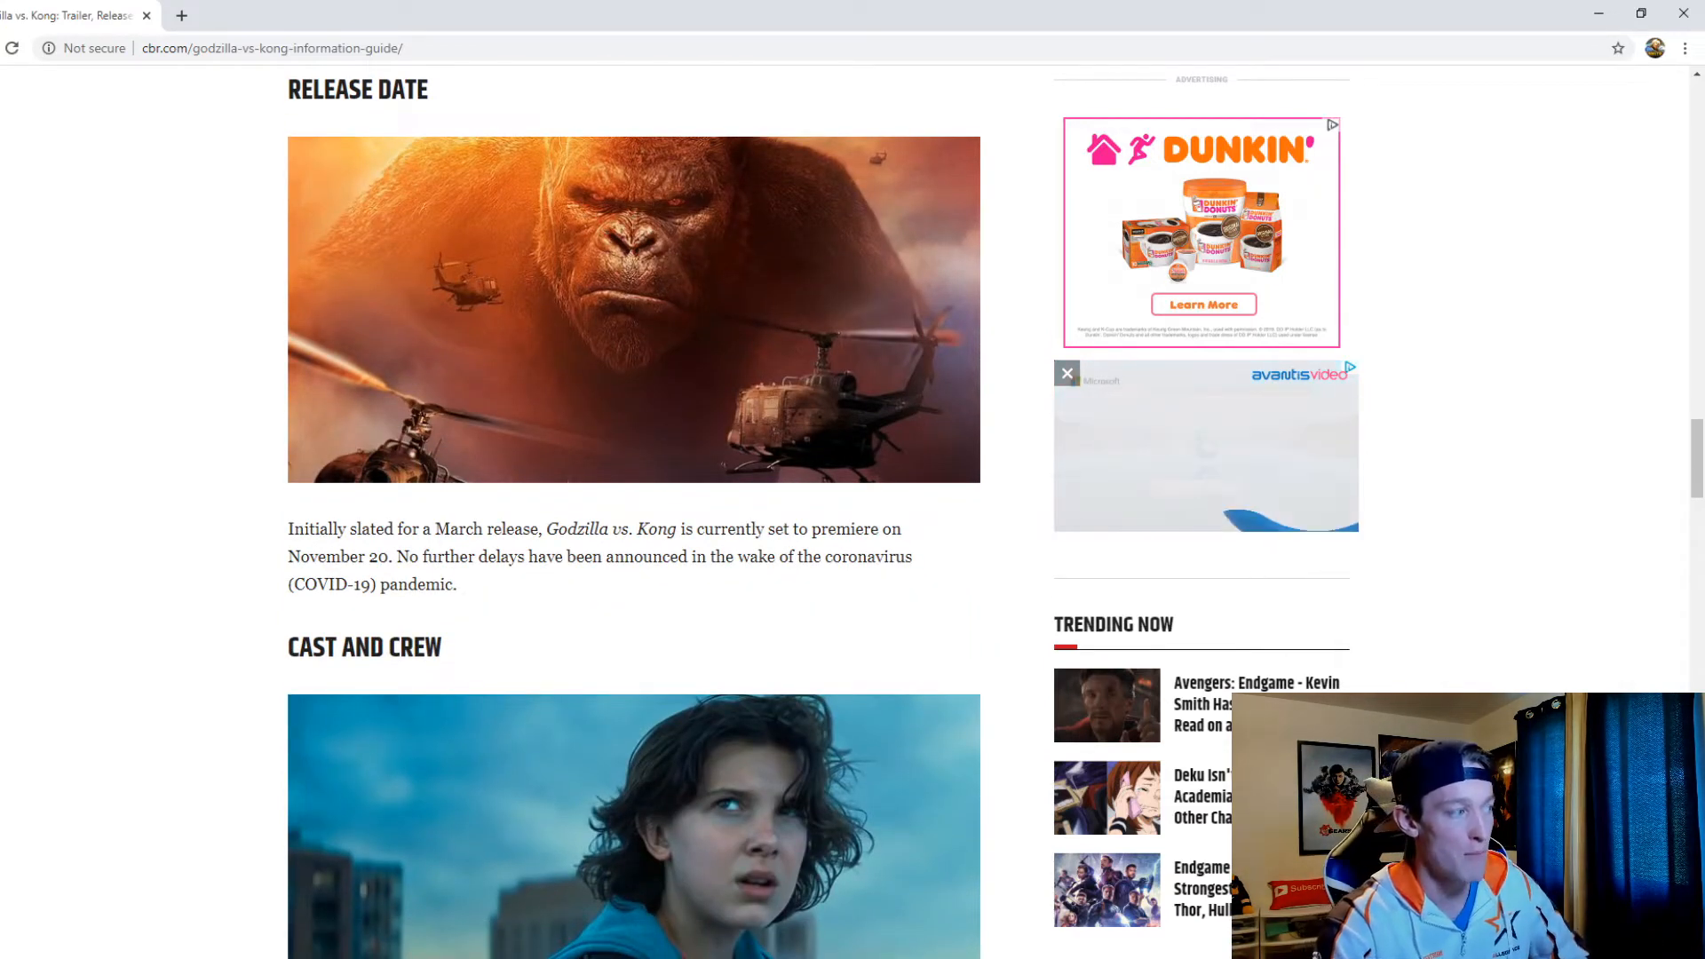
pyautogui.scroll(1, 635, 533)
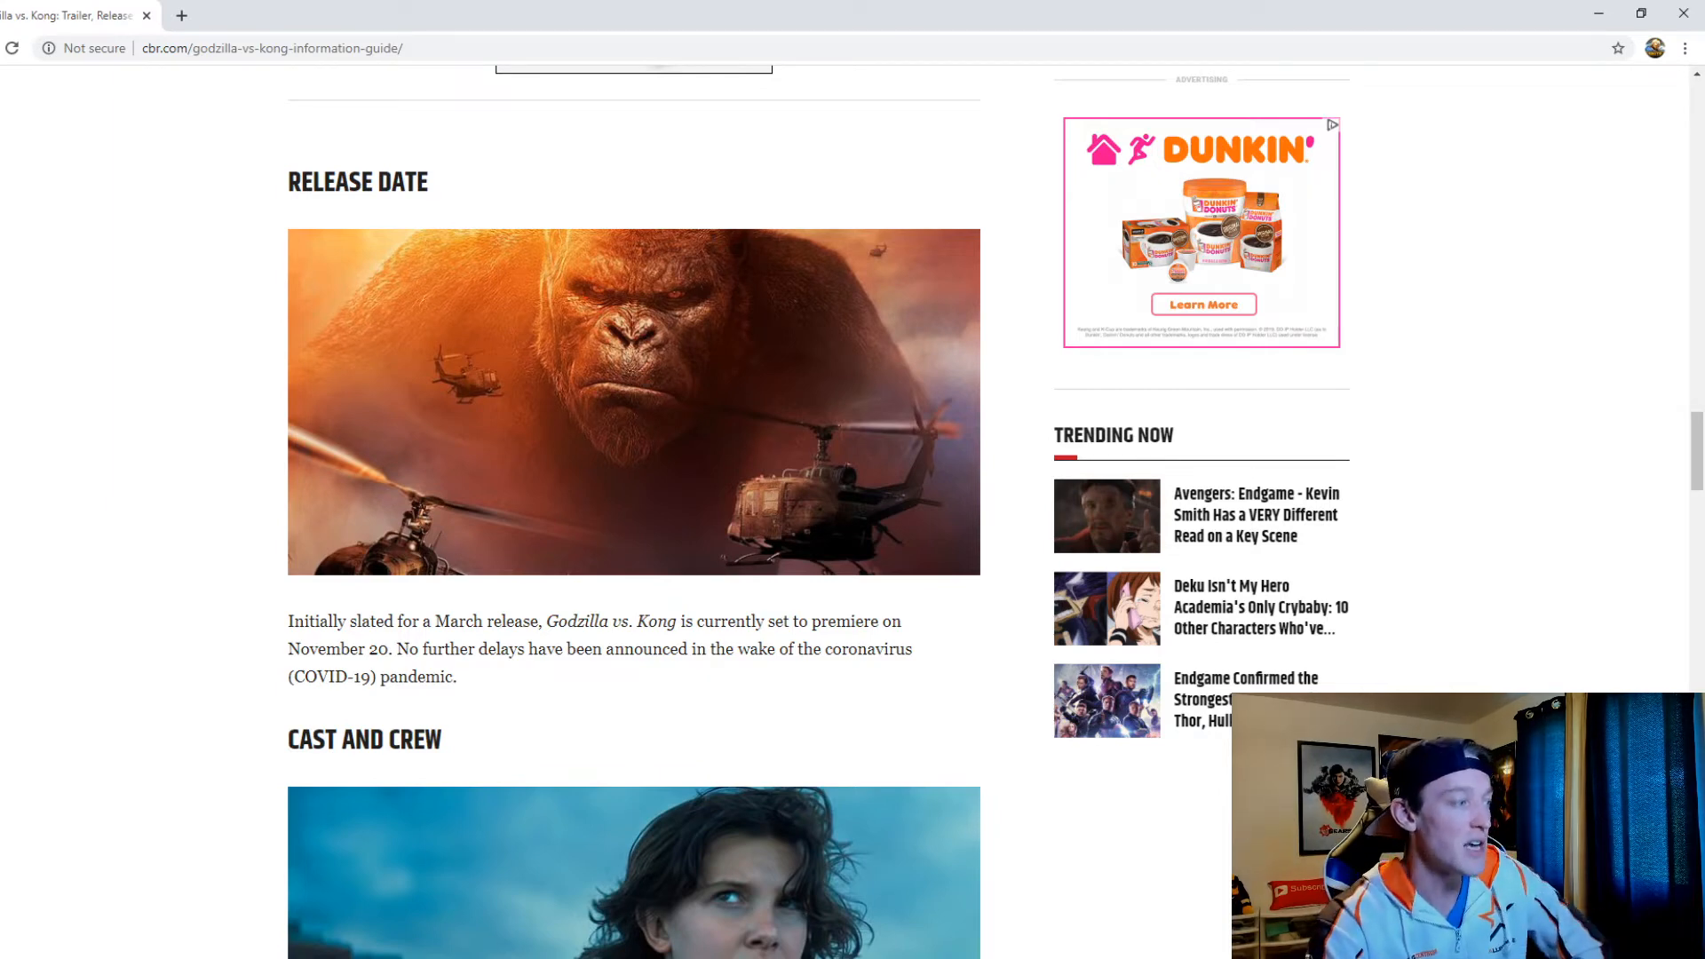
pyautogui.scroll(-4, 632, 533)
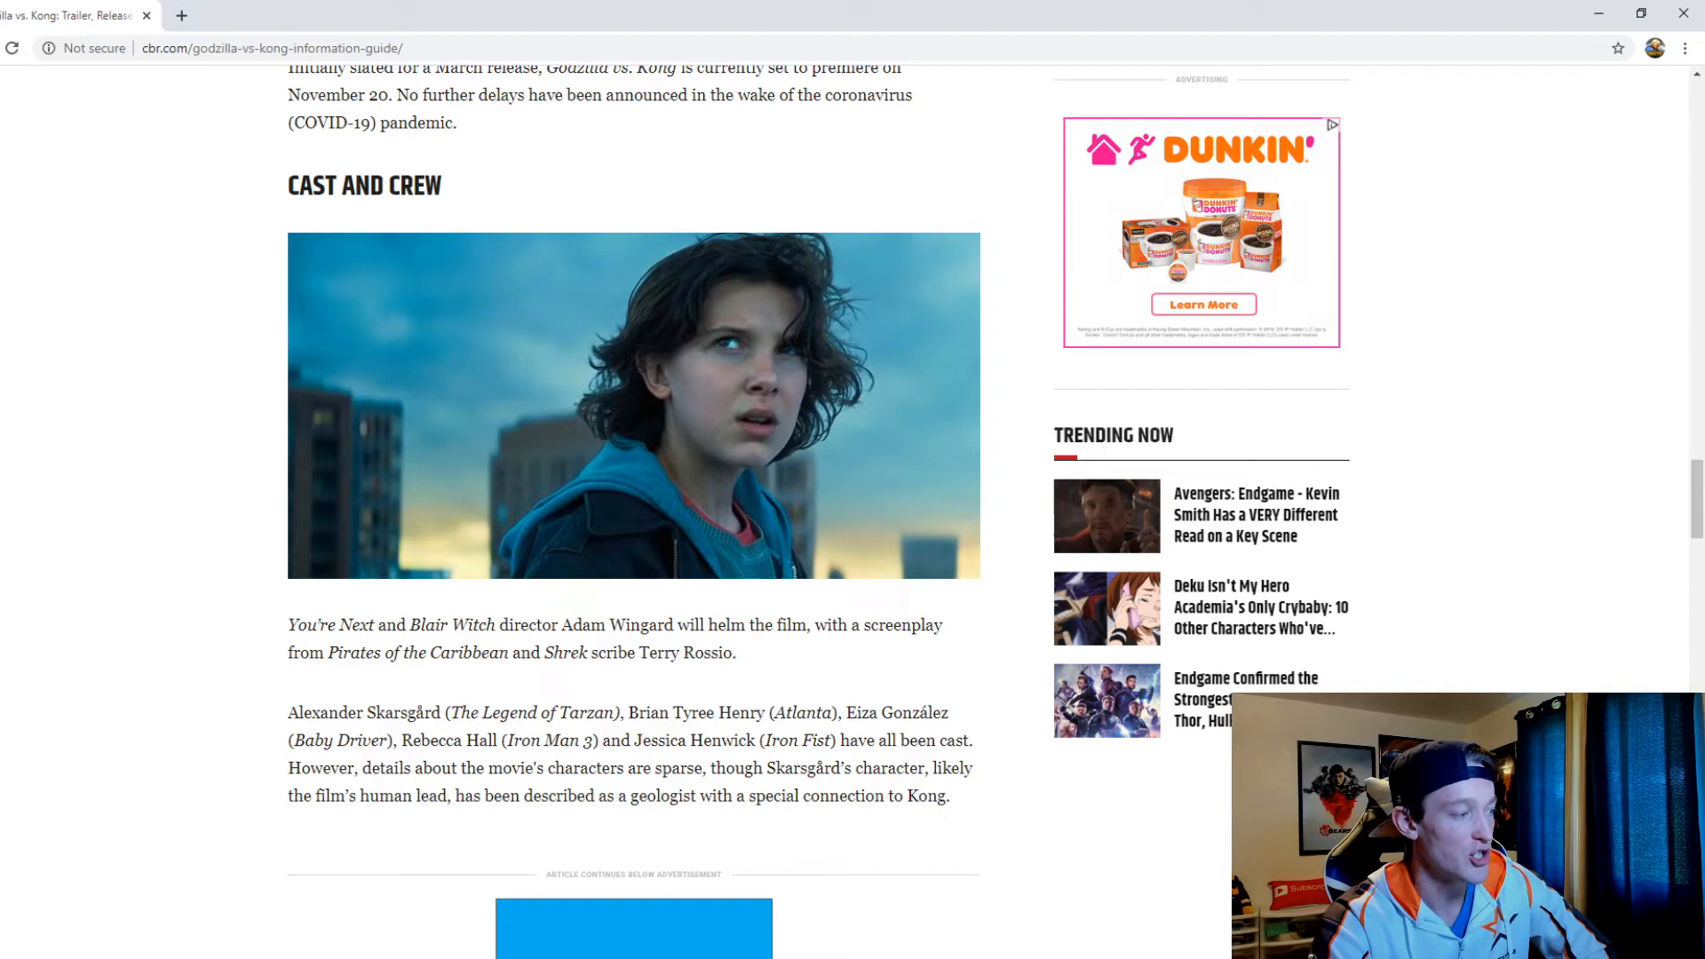
pyautogui.scroll(-6, 635, 533)
pyautogui.scroll(-2, 634, 534)
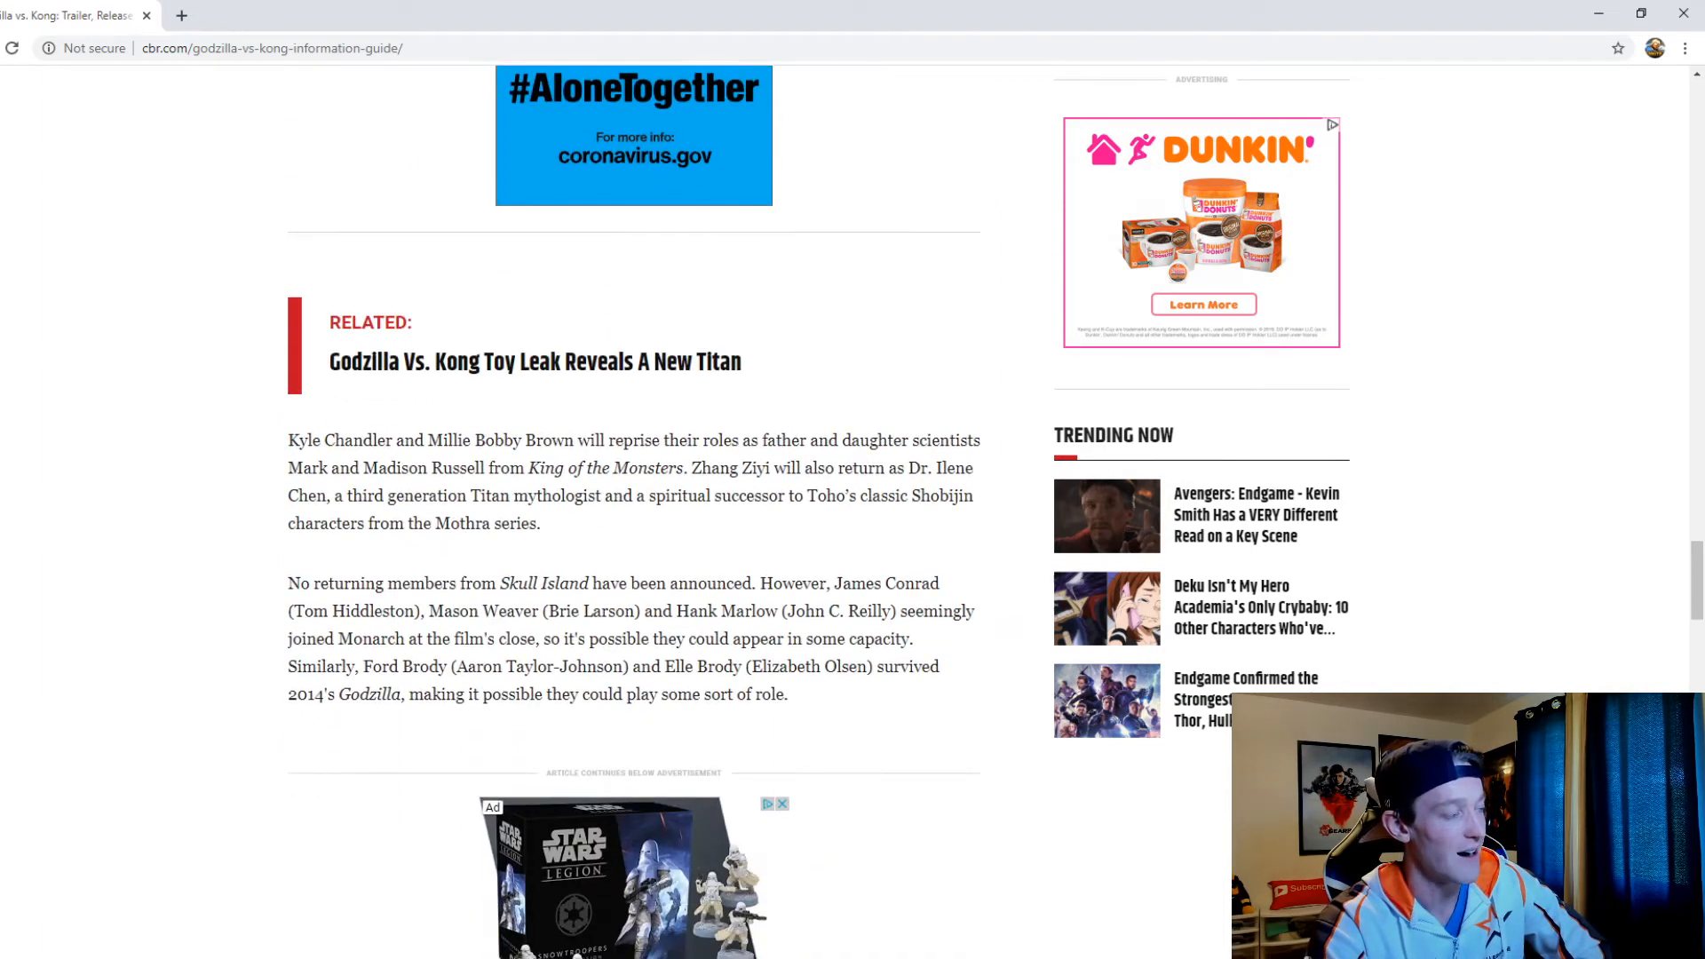
pyautogui.scroll(5, 635, 533)
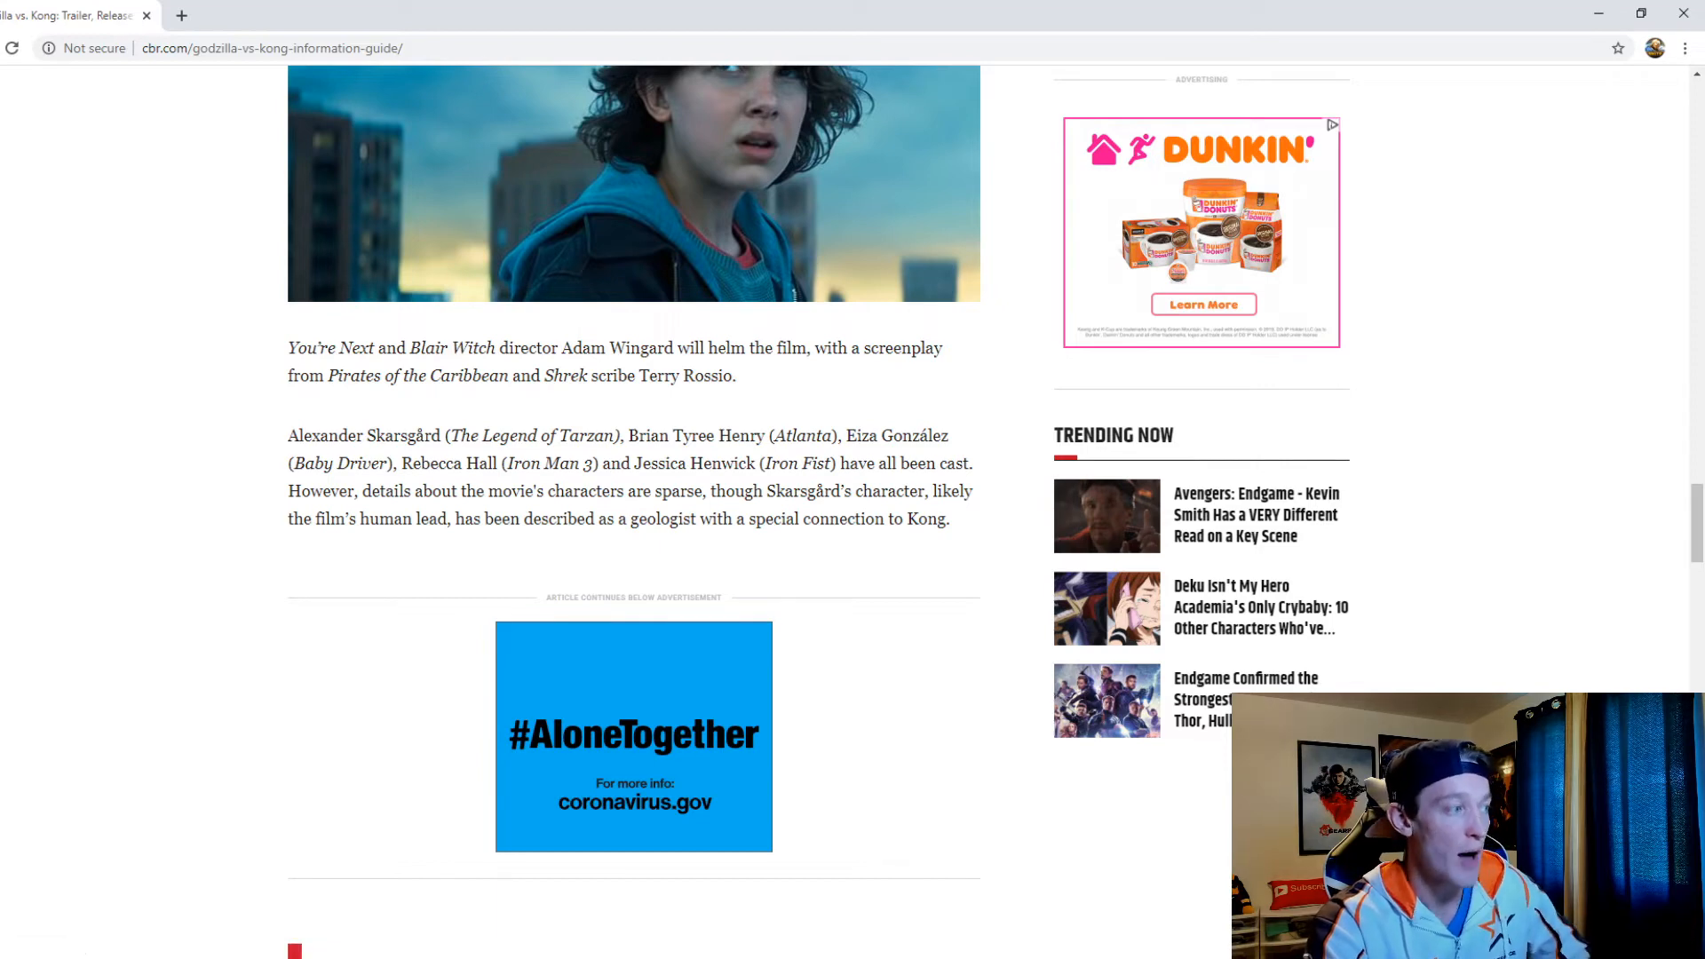
pyautogui.scroll(-5, 633, 532)
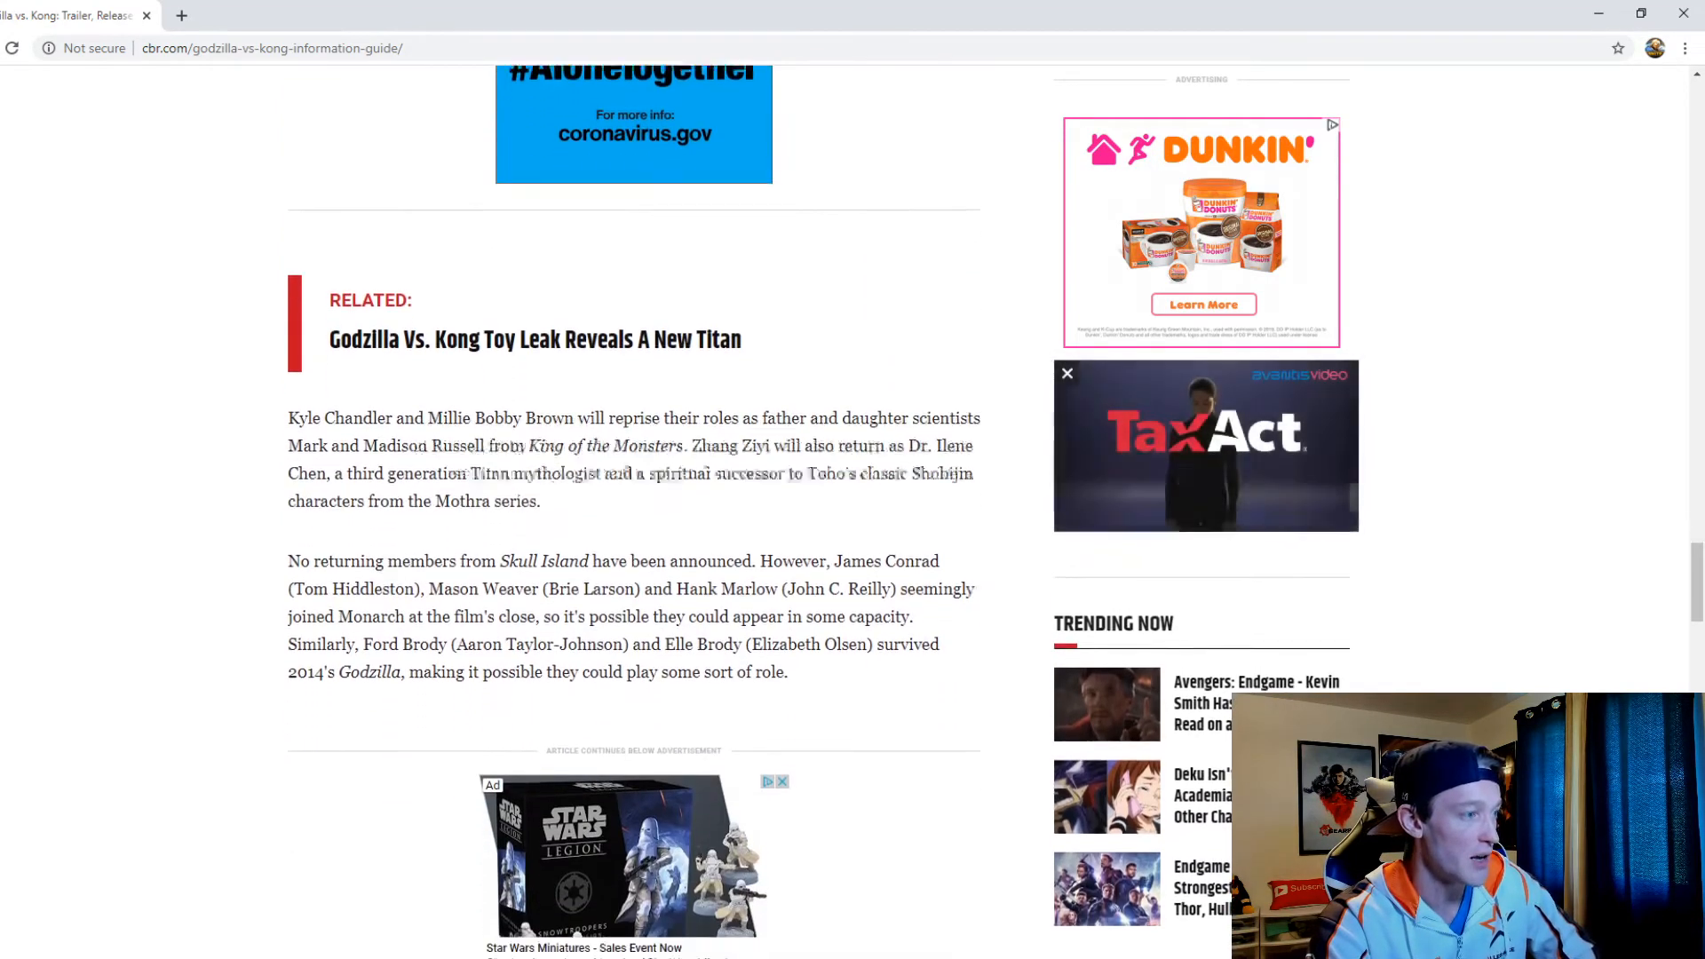
pyautogui.scroll(-1, 633, 533)
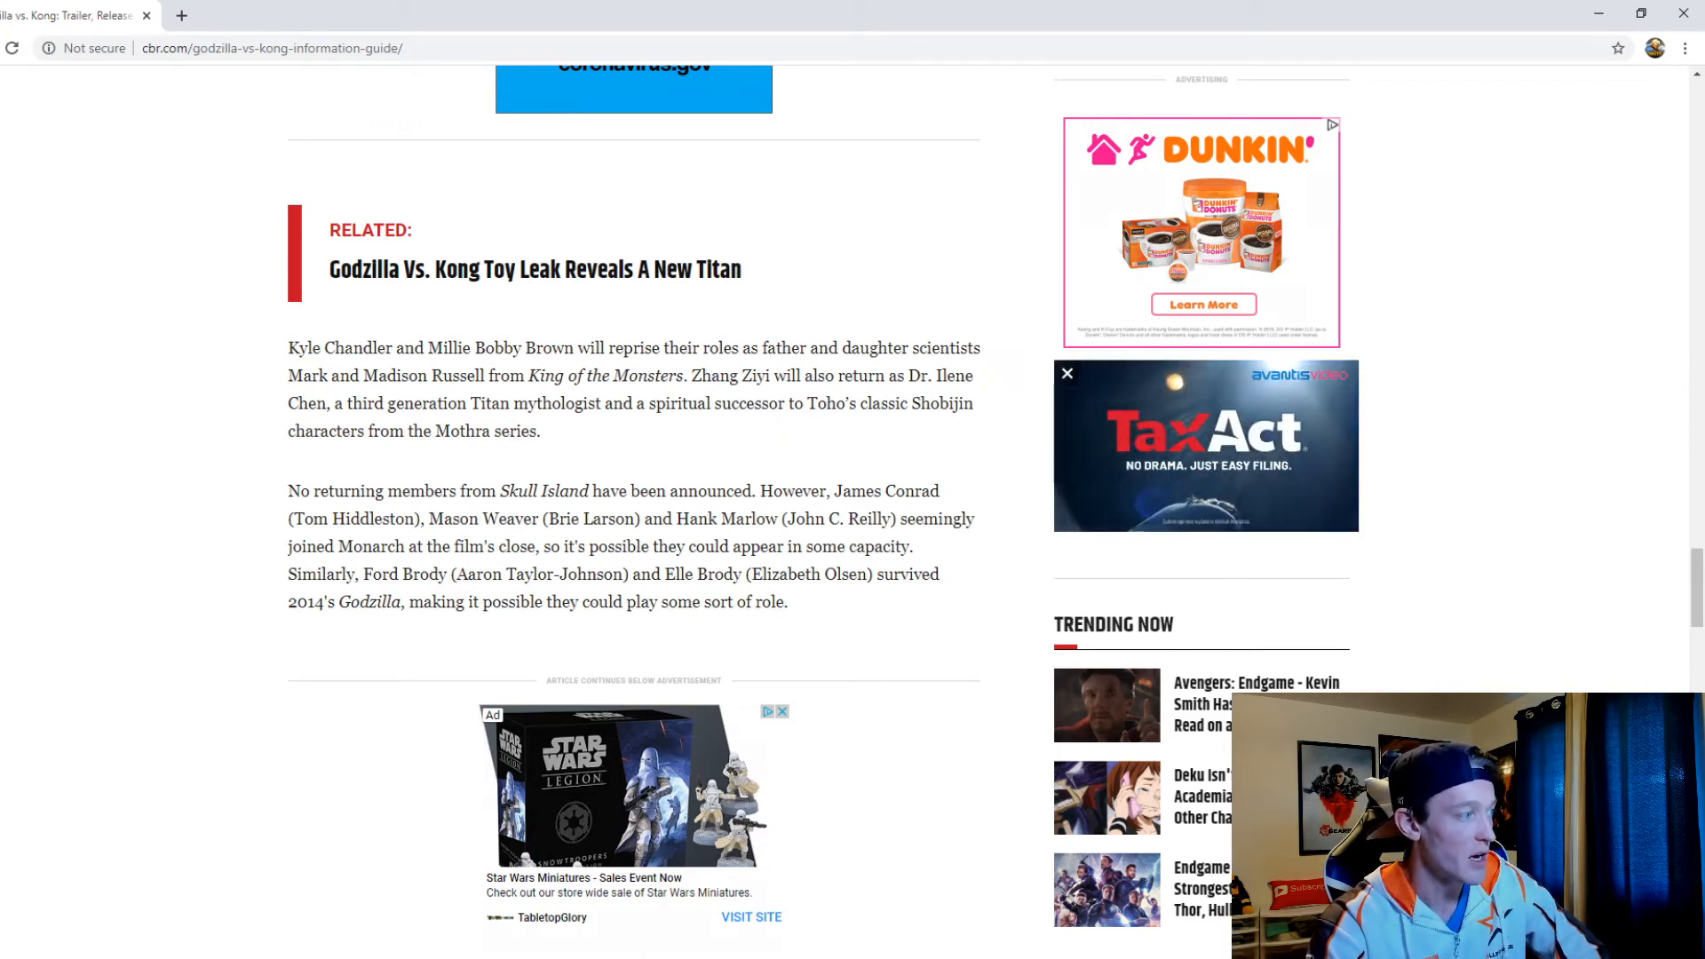
pyautogui.scroll(-6, 633, 534)
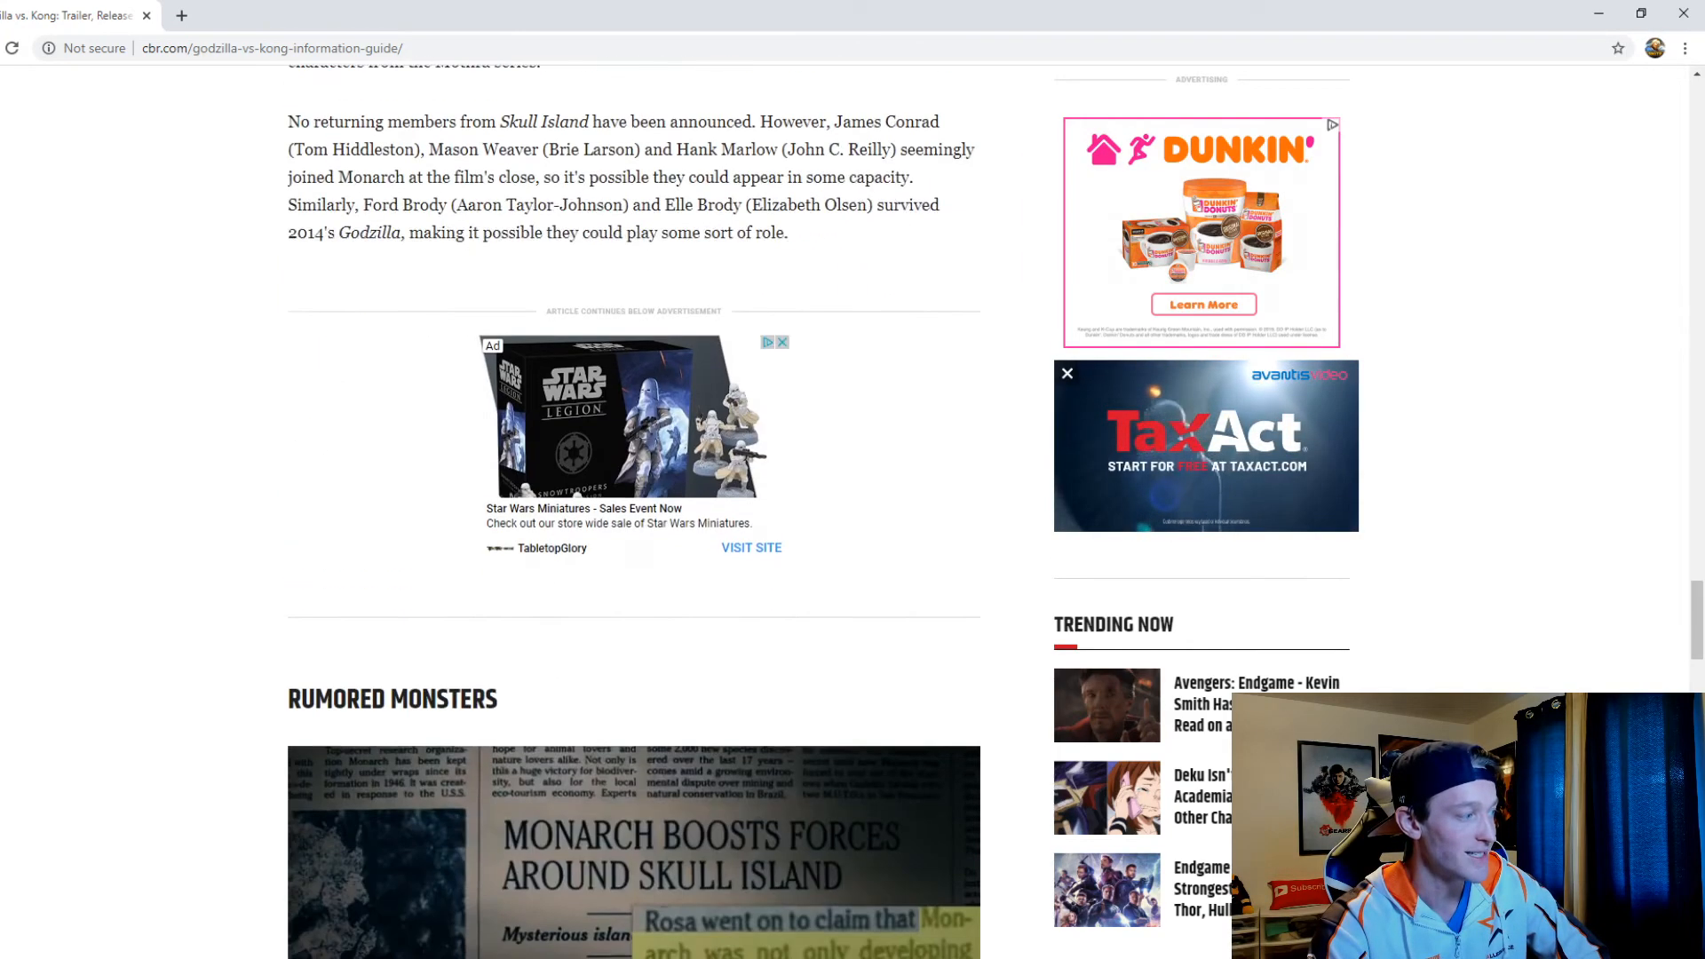
pyautogui.scroll(-3, 632, 533)
pyautogui.scroll(1, 633, 533)
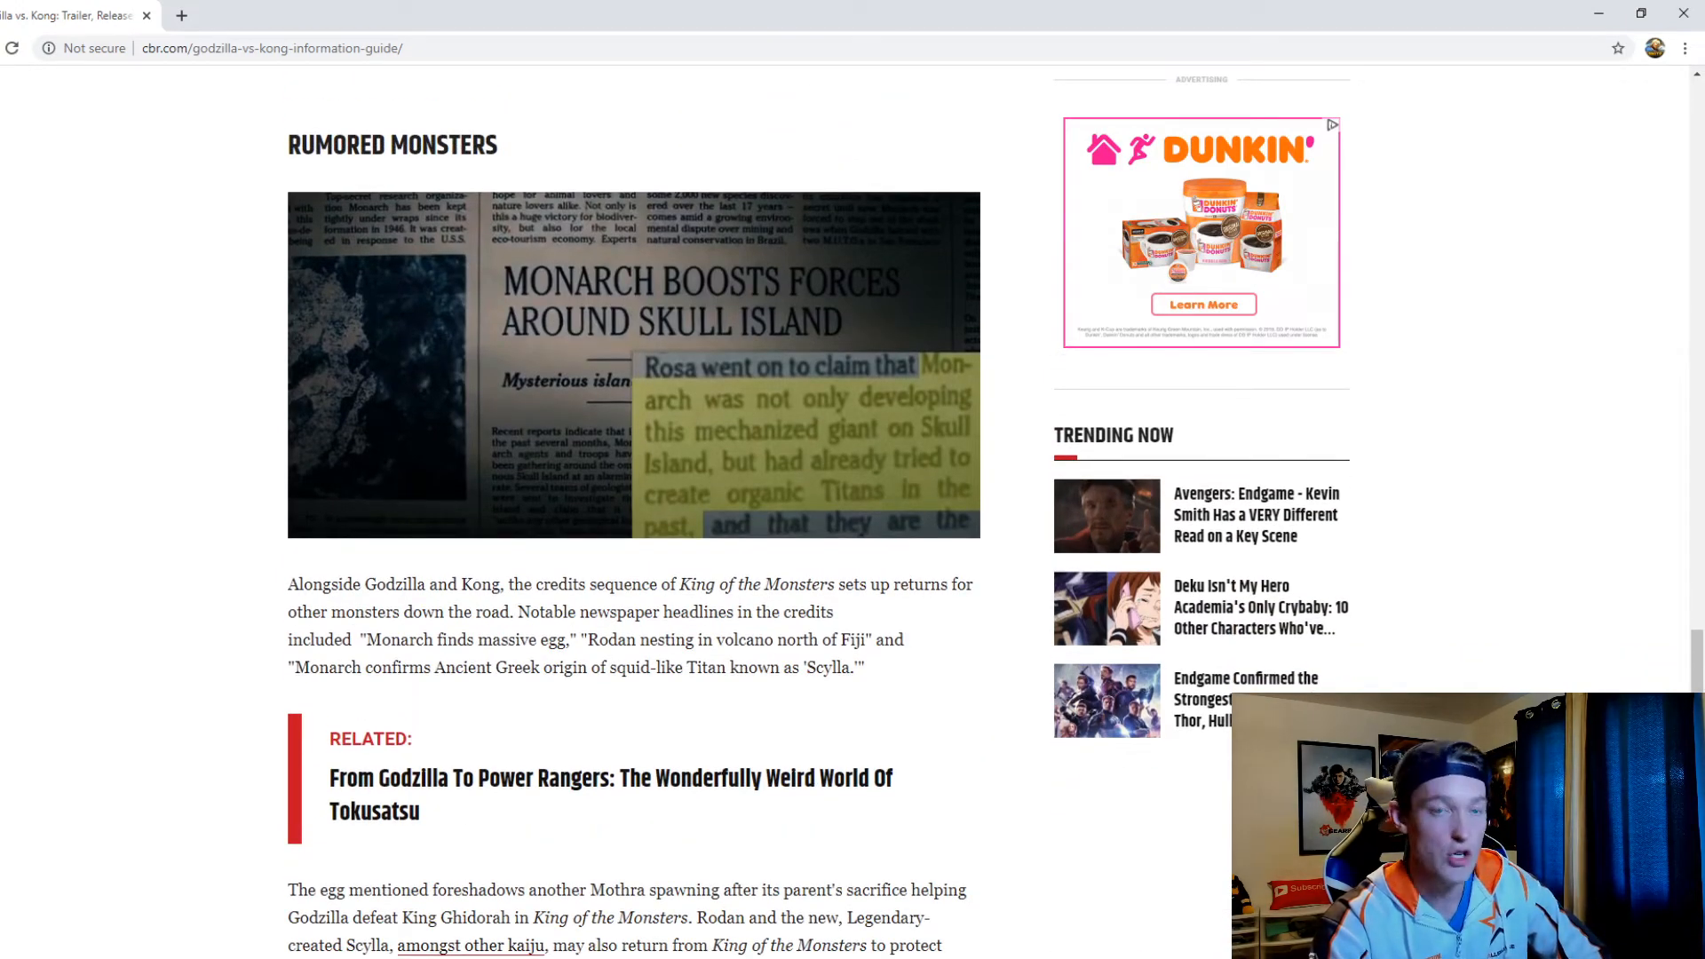
pyautogui.scroll(-2, 632, 532)
pyautogui.scroll(-1, 632, 533)
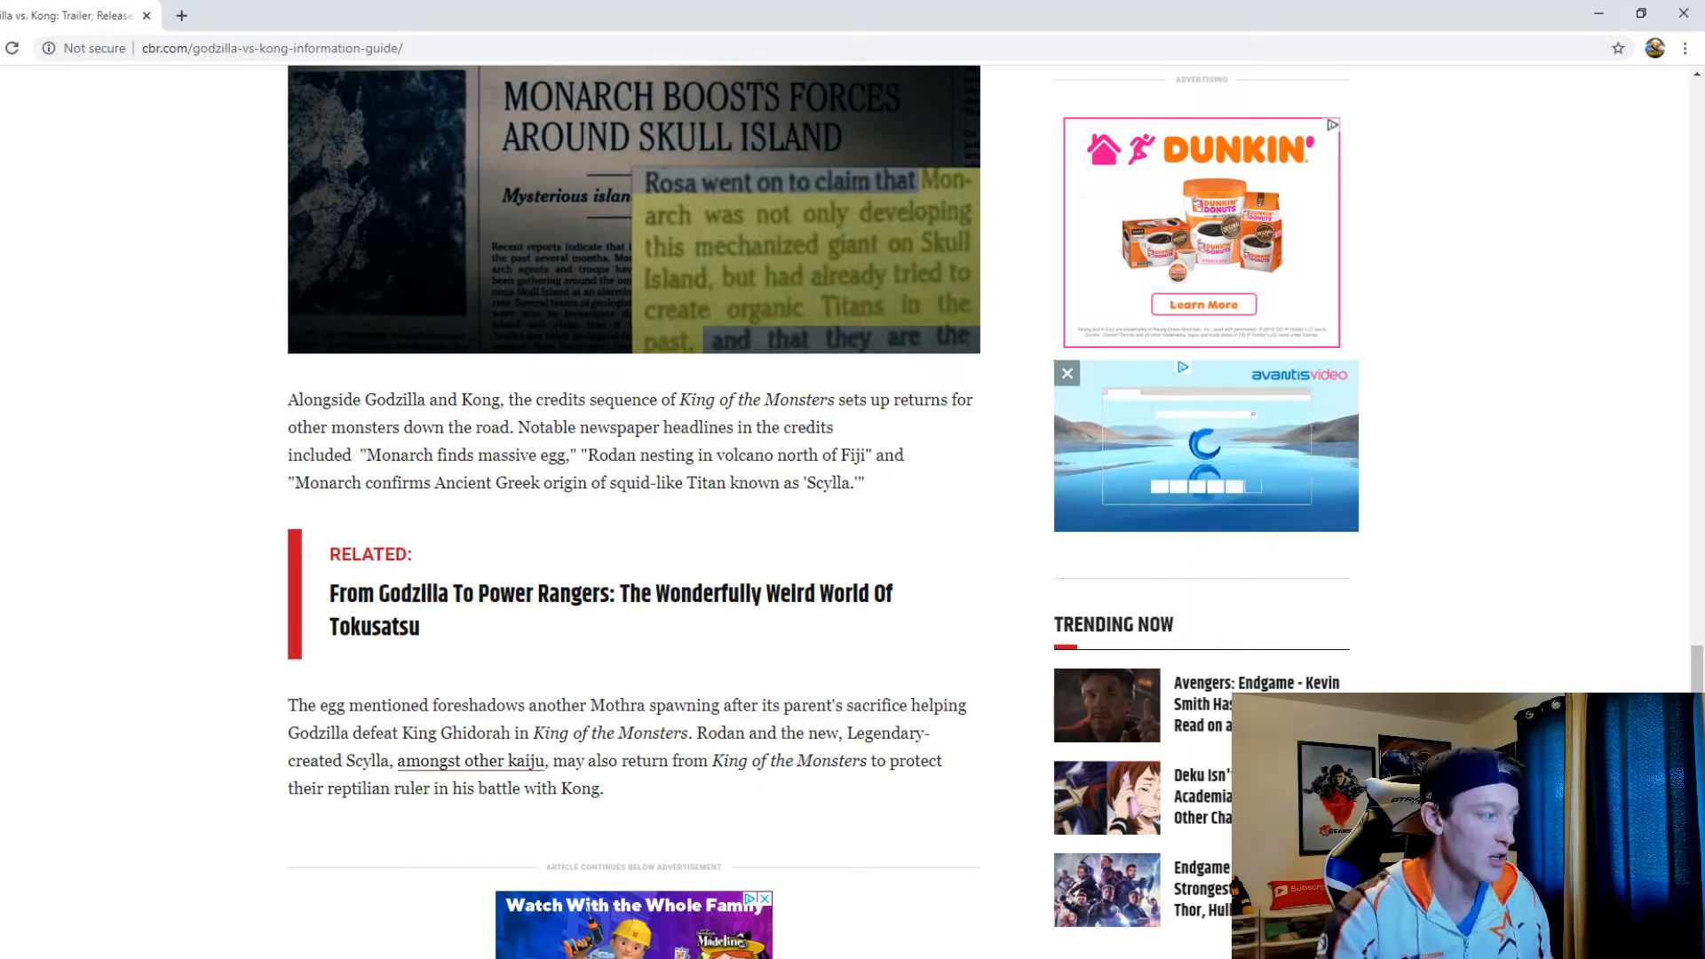
pyautogui.scroll(-3, 632, 533)
pyautogui.scroll(-2, 633, 533)
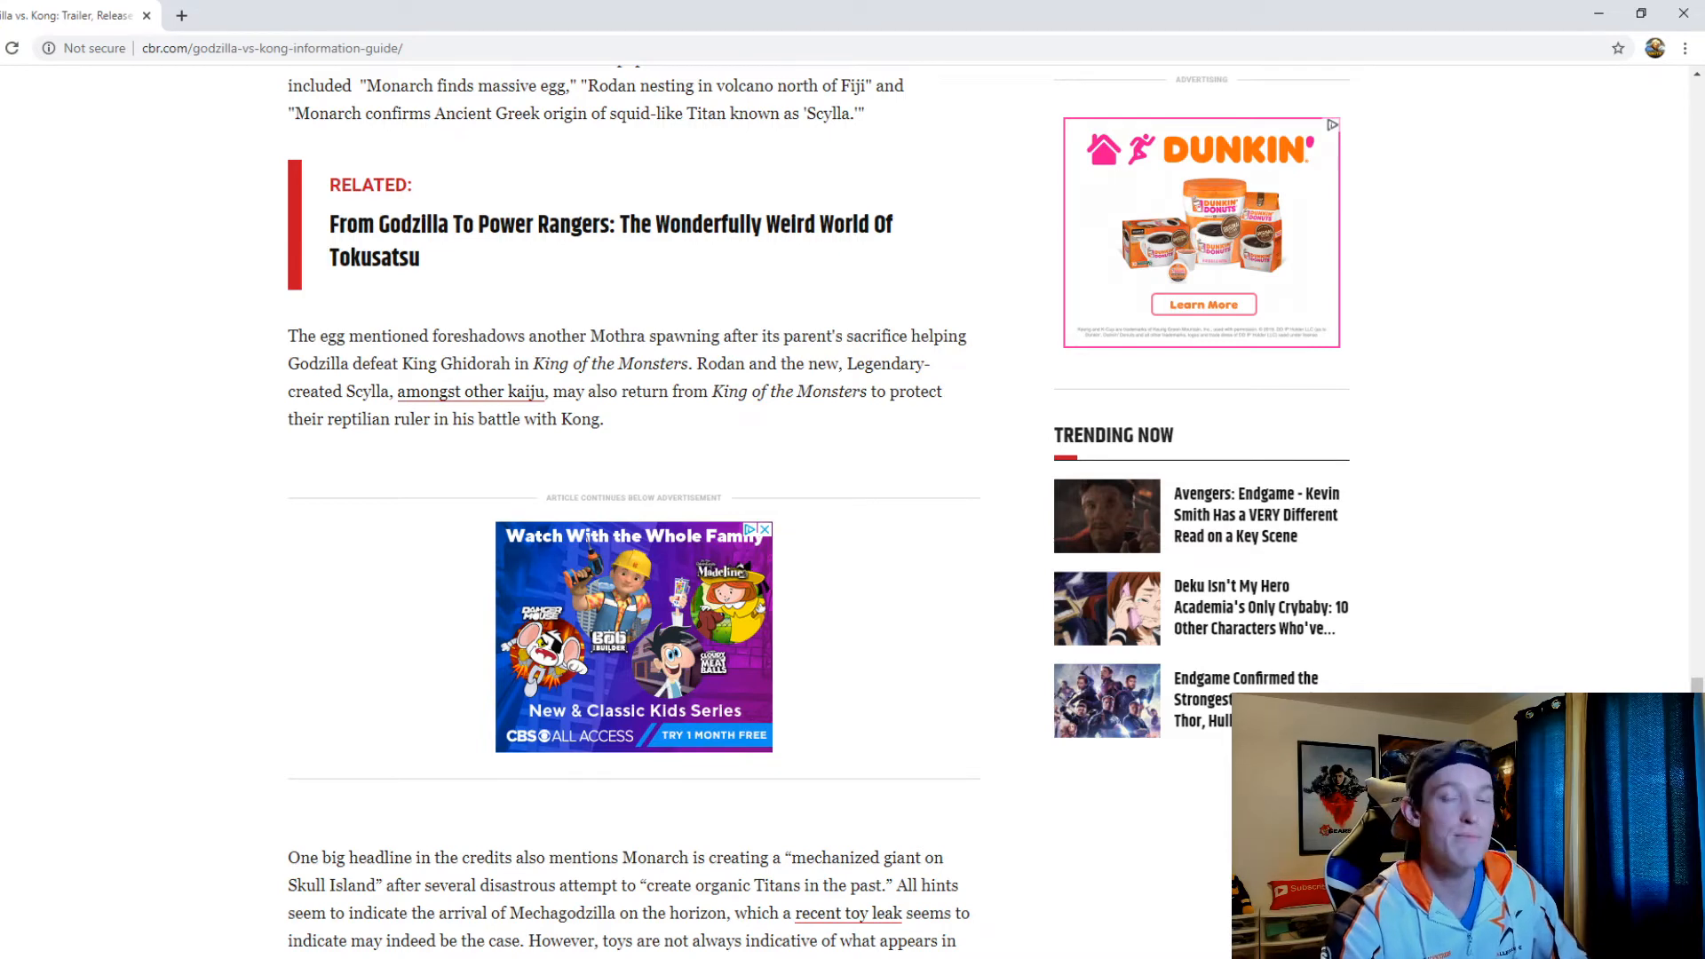
pyautogui.scroll(-3, 633, 533)
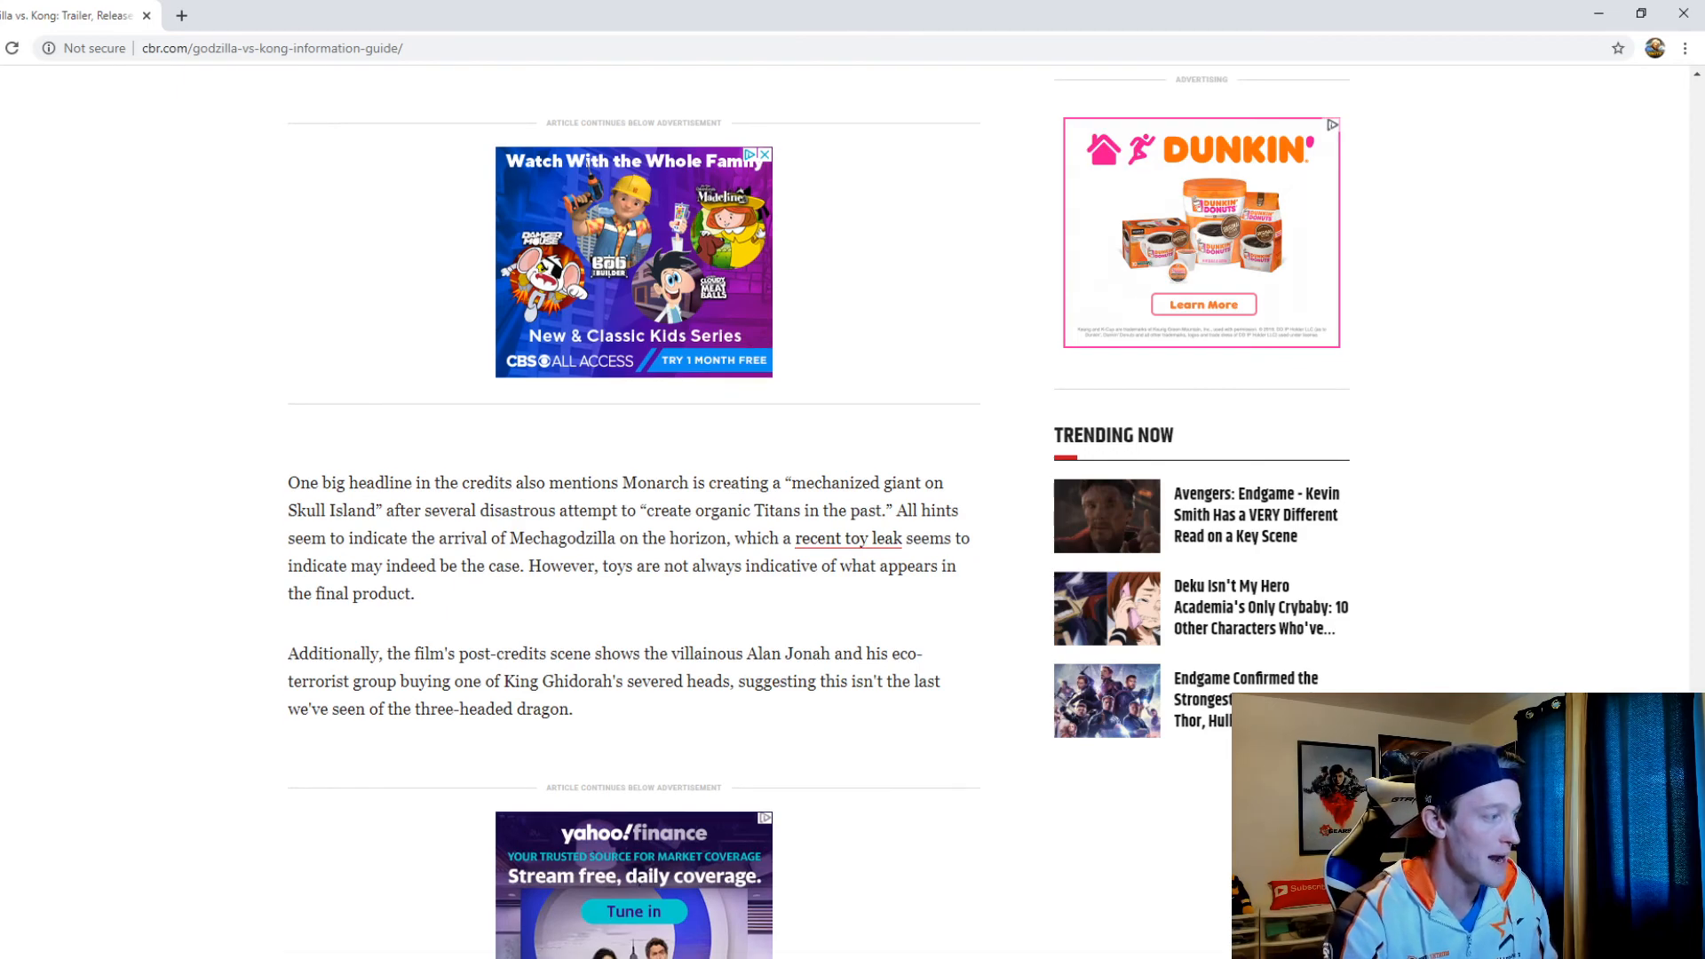
pyautogui.scroll(-5, 634, 533)
pyautogui.scroll(-5, 635, 533)
pyautogui.scroll(-3, 634, 533)
pyautogui.scroll(2, 634, 533)
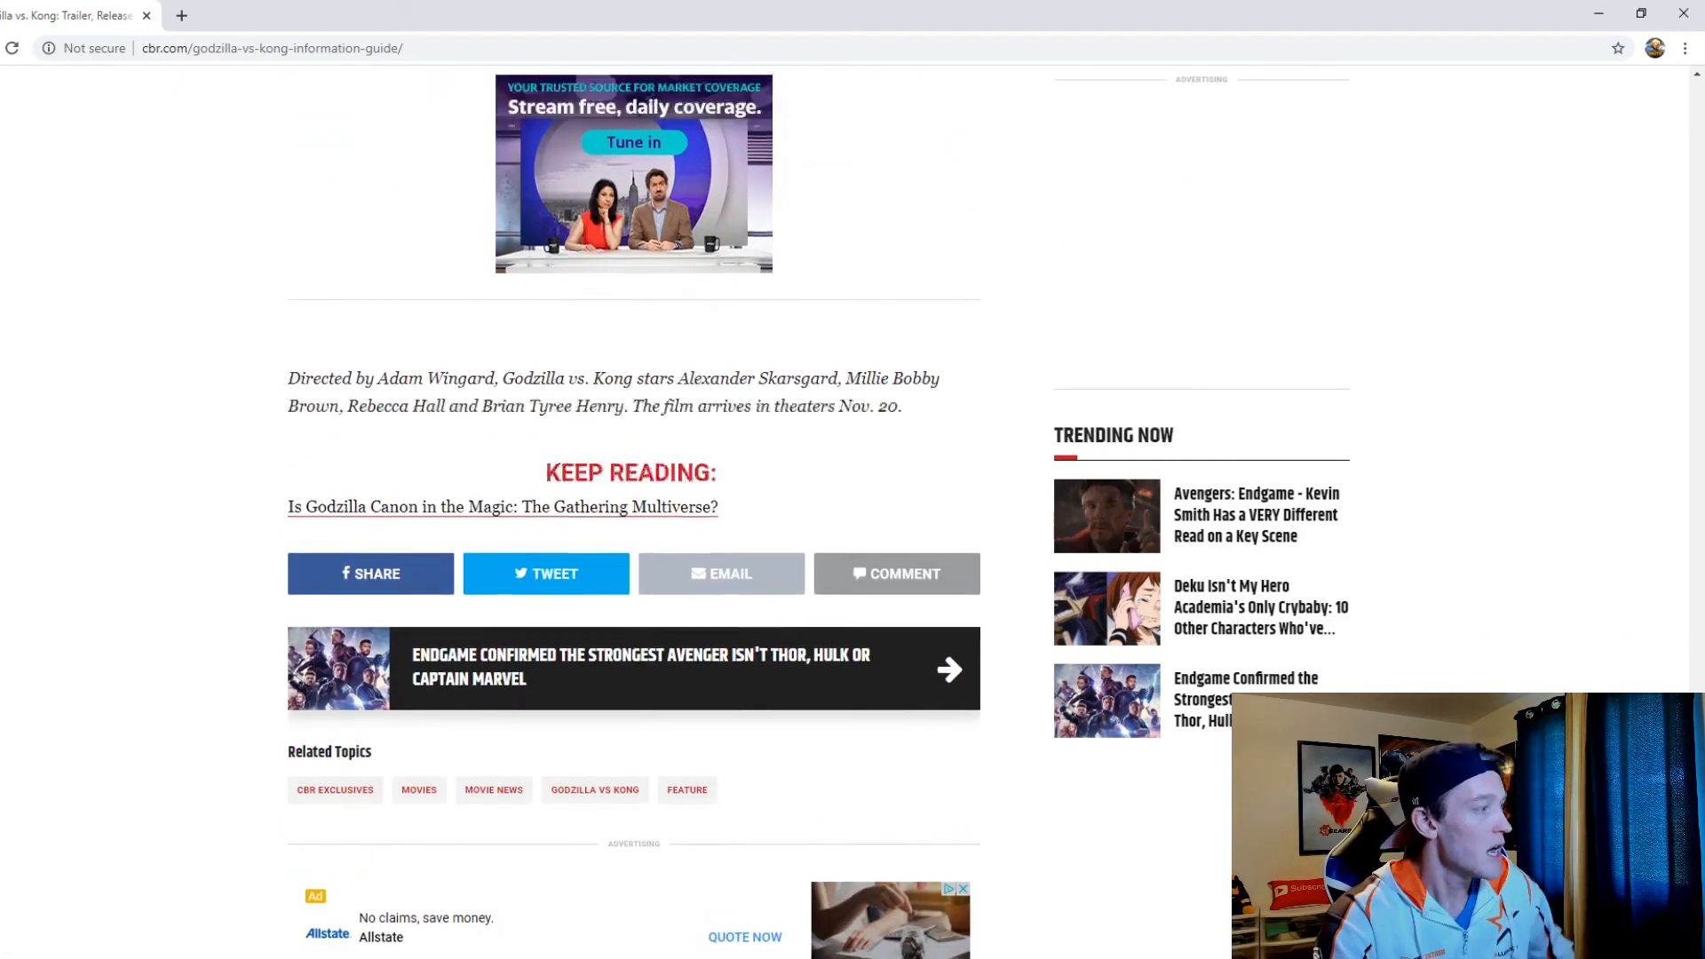
pyautogui.scroll(5, 634, 532)
pyautogui.scroll(3, 634, 532)
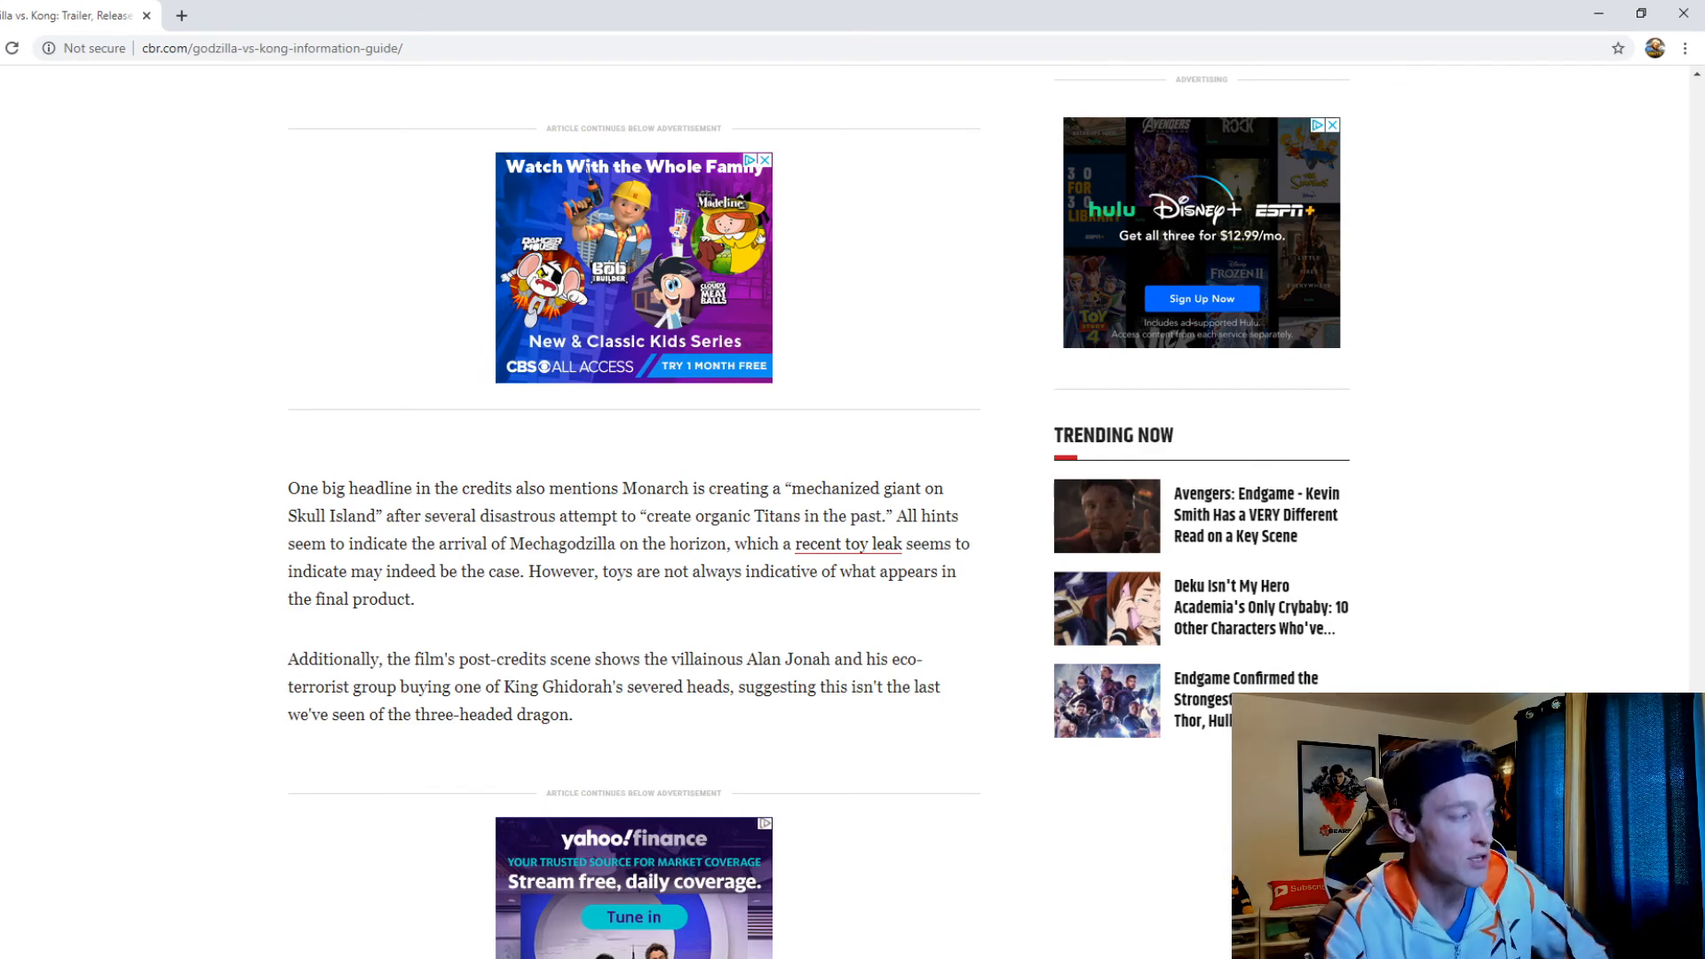
pyautogui.scroll(5, 634, 534)
pyautogui.scroll(5, 634, 533)
pyautogui.scroll(3, 635, 533)
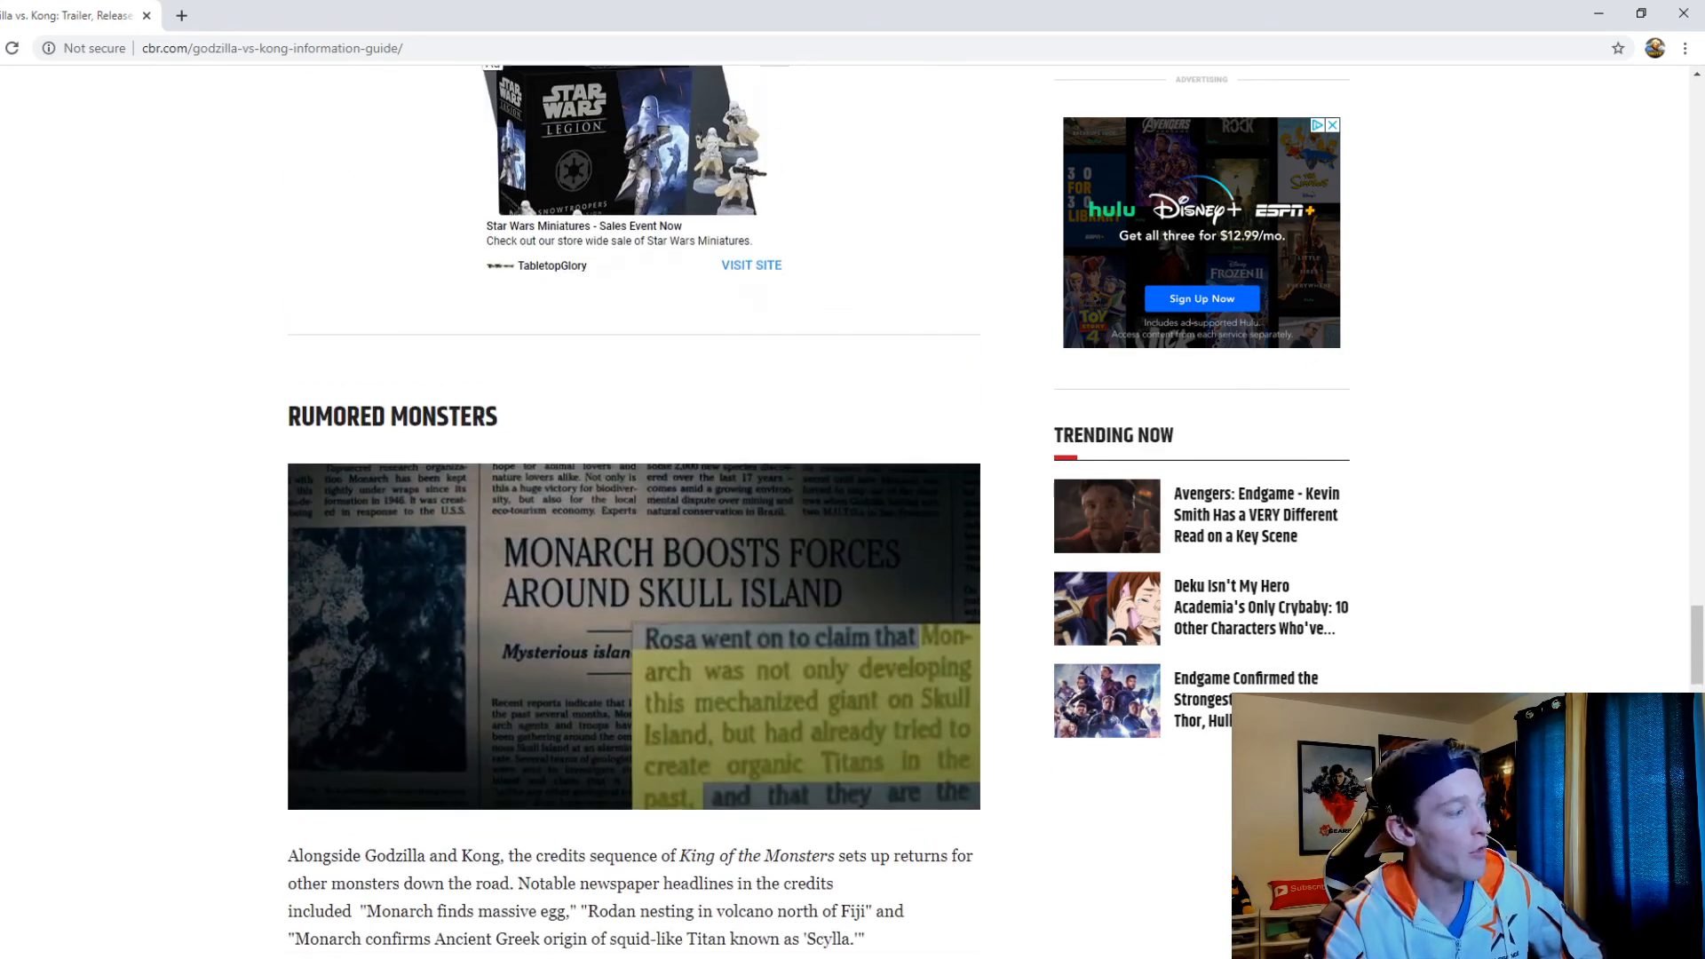
pyautogui.scroll(-3, 634, 533)
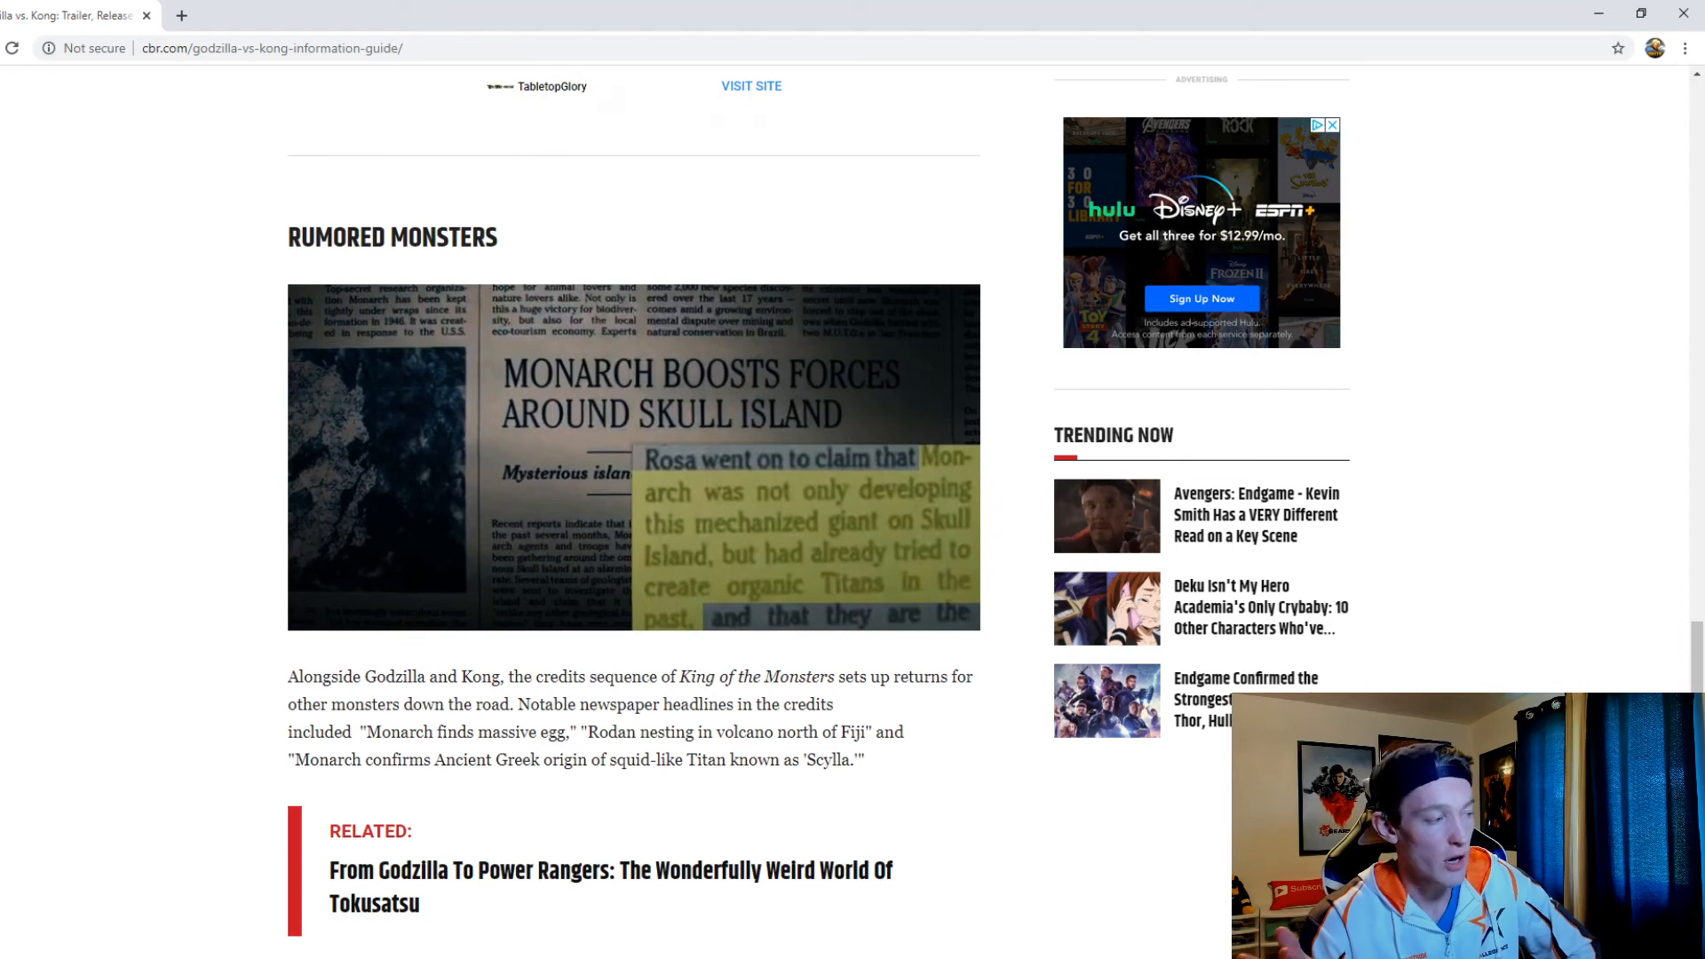